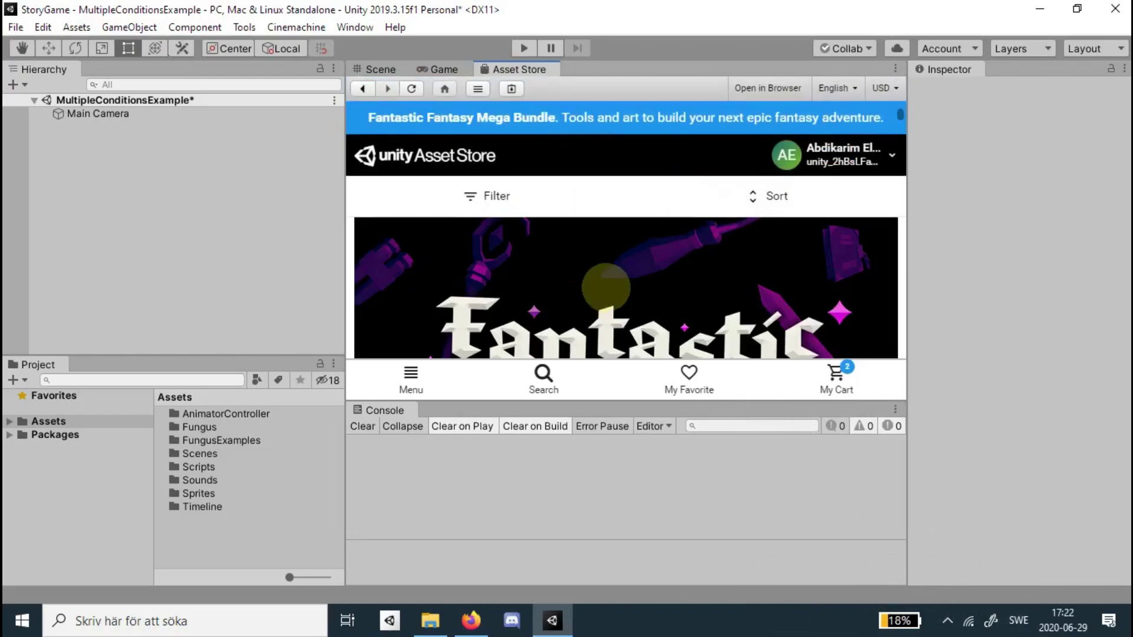
Search the Asset Store for 'fungus' and scroll to the free Fungus asset card
scroll(616, 253, down, 1)
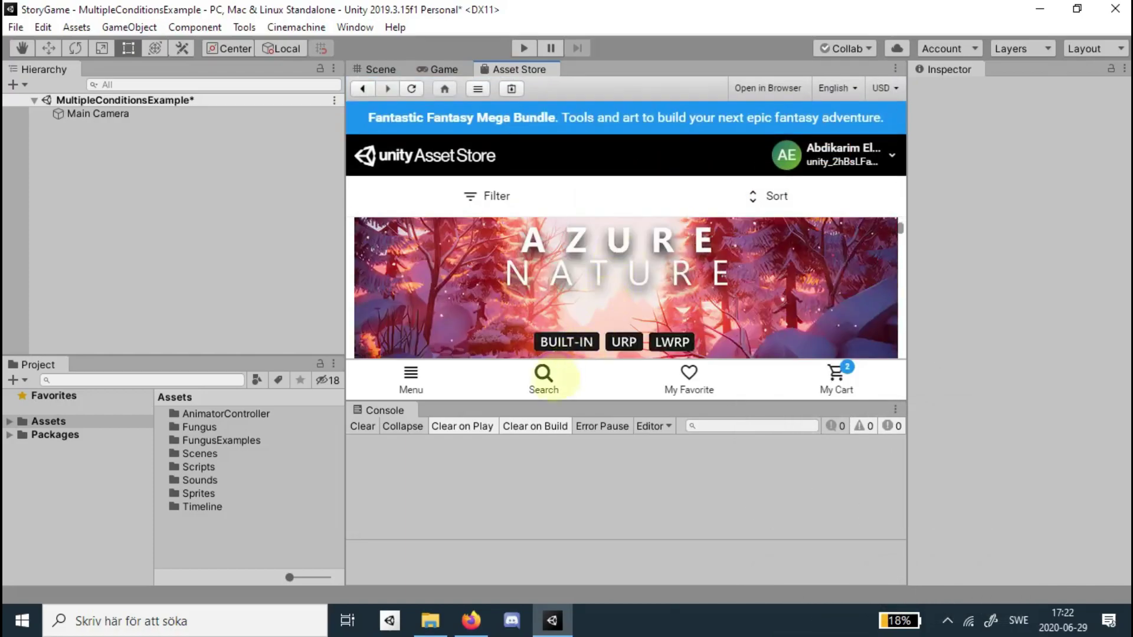
click(542, 374)
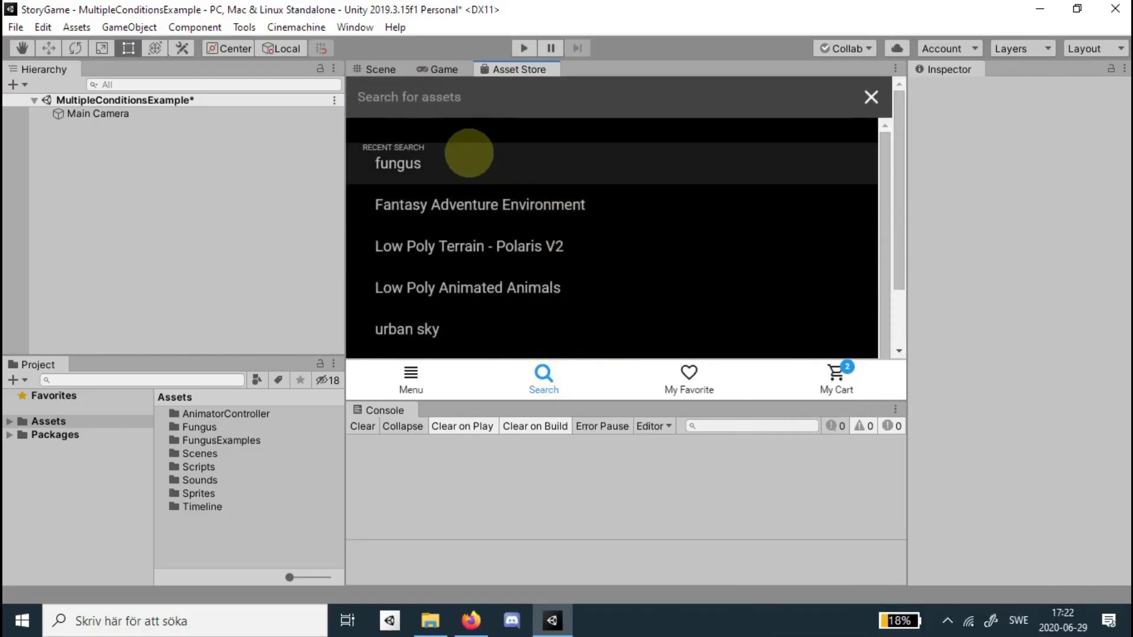
click(469, 154)
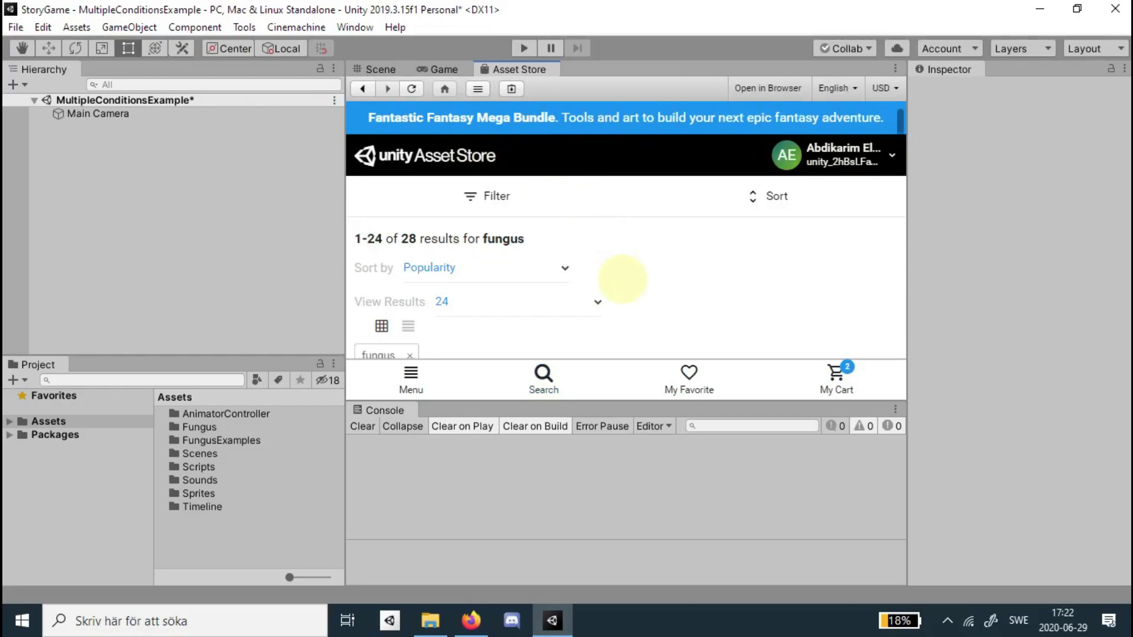
drag(899, 121, 900, 133)
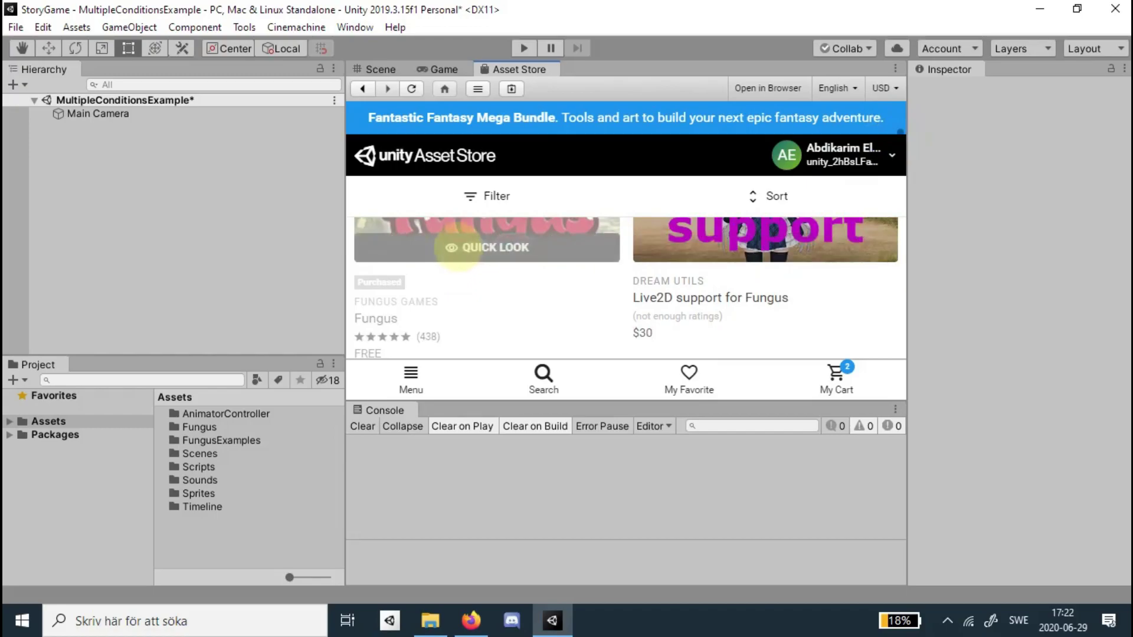
Review the Fungus asset details (69.6 MB, v3.13.2), confirm its Assets folder, return to Scene
click(462, 248)
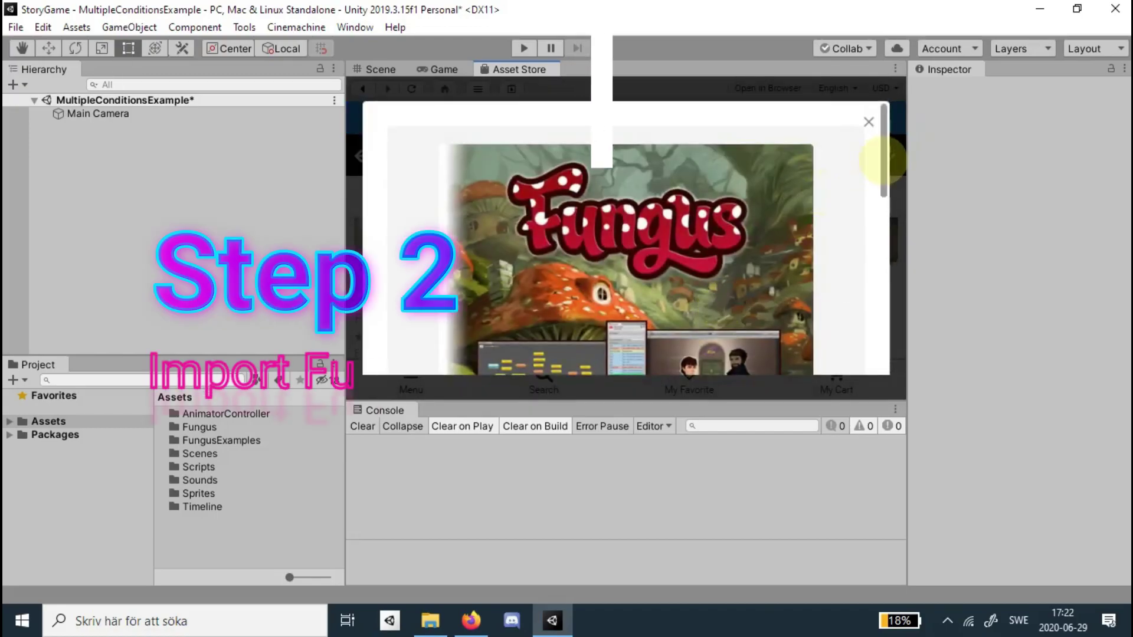
drag(883, 224, 882, 336)
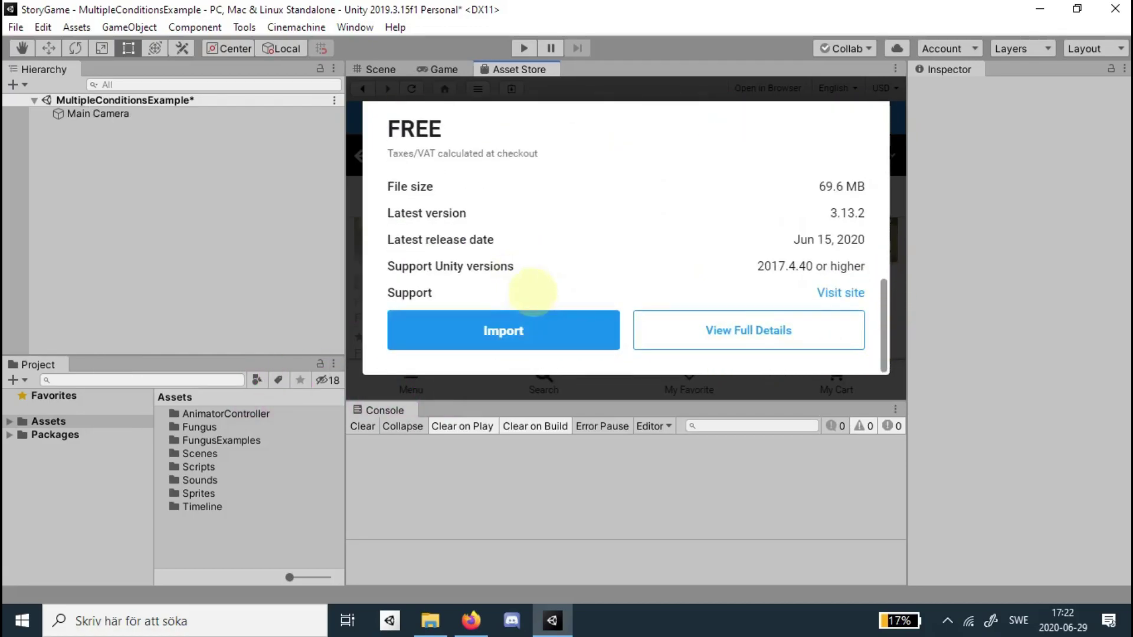
click(234, 428)
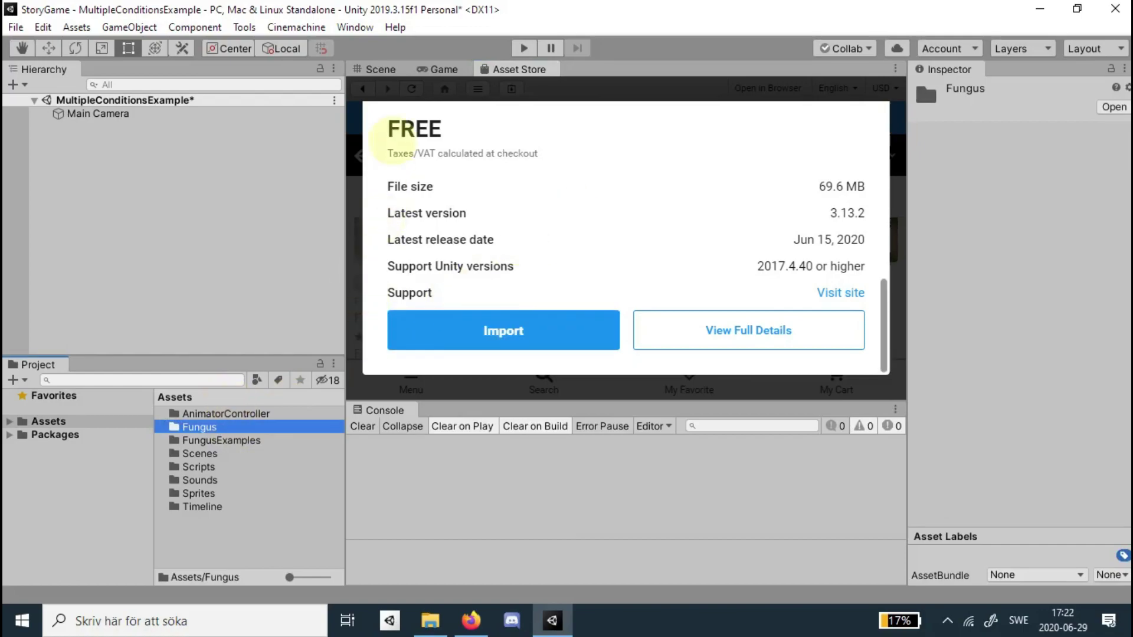
click(378, 69)
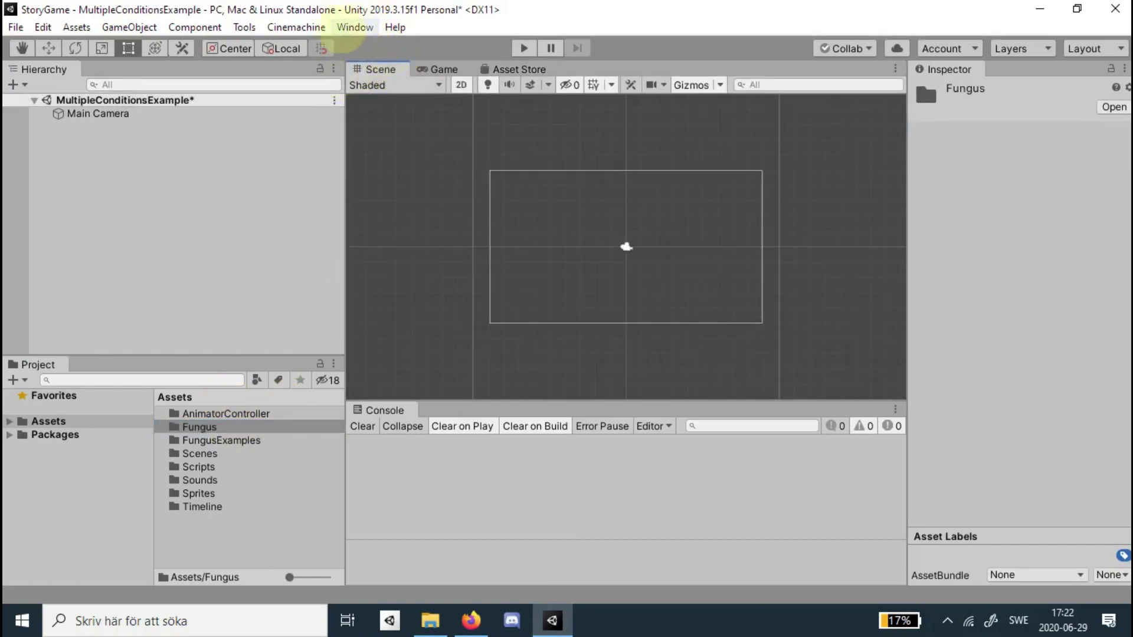
Open the Fungus Flowchart window from Tools > Fungus
click(239, 27)
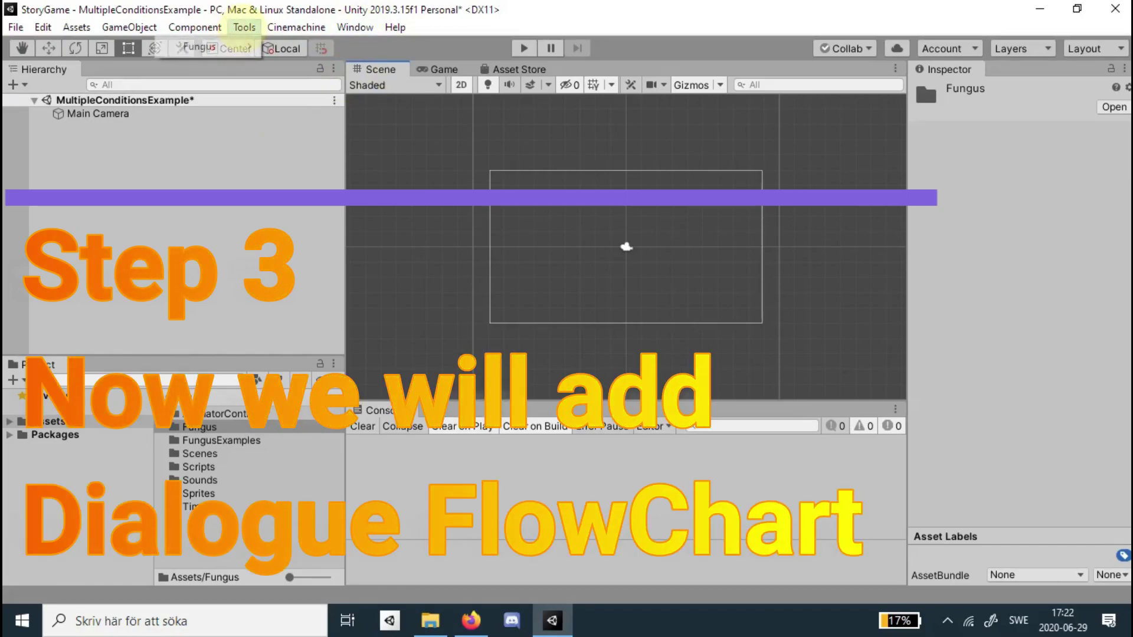
mouse_move(227, 48)
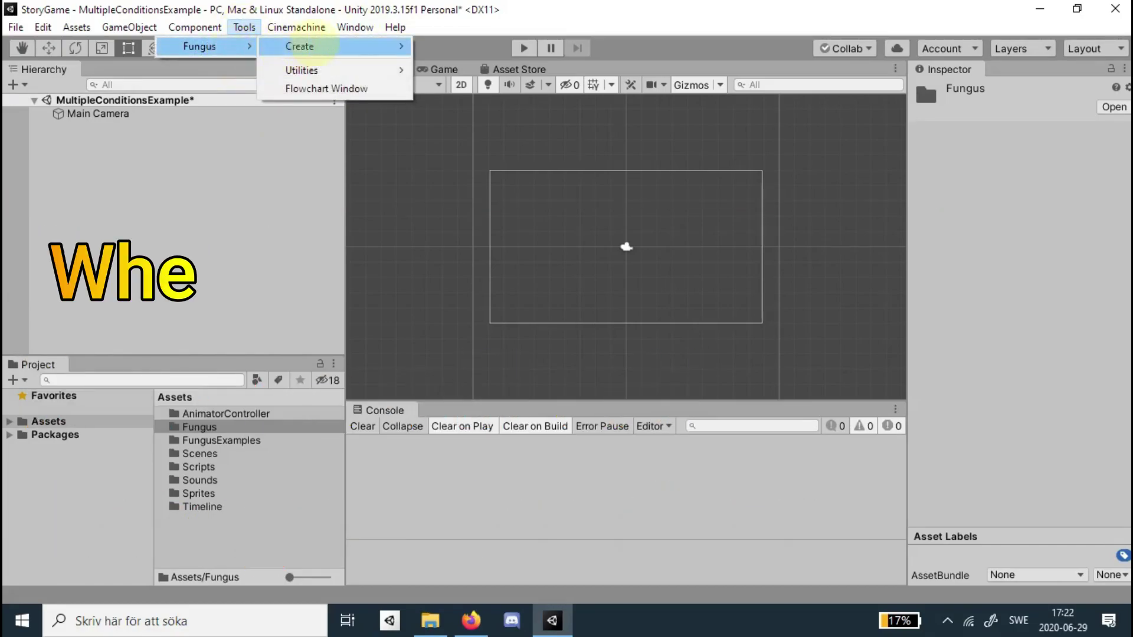
mouse_move(313, 47)
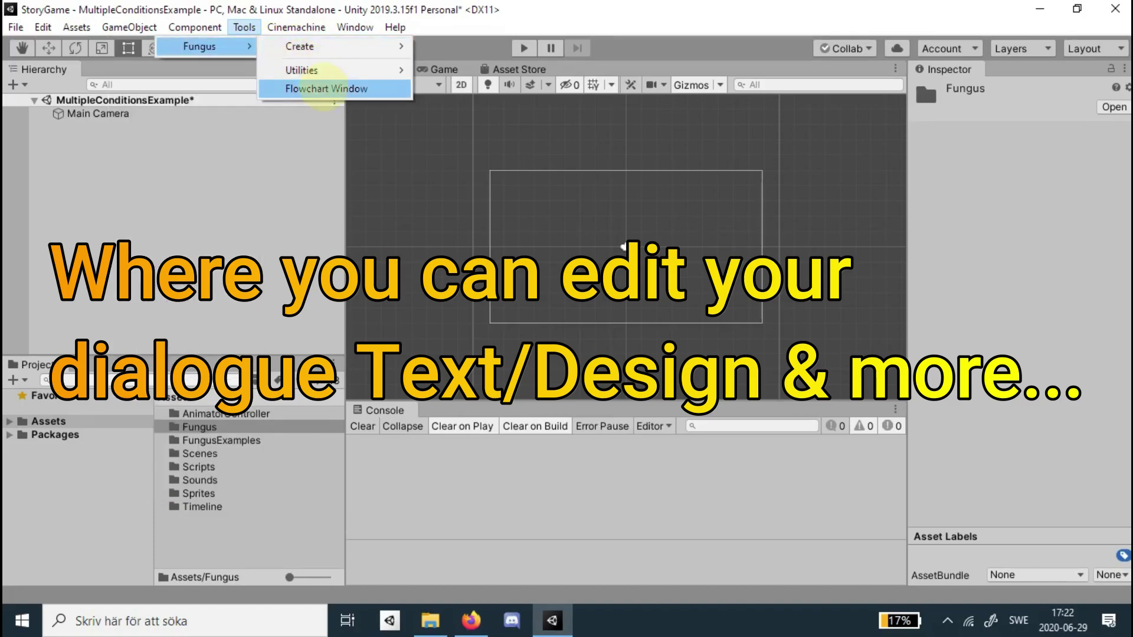
click(327, 88)
Dock the Flowchart window beside the Console beneath a shorter Scene view
drag(36, 13, 700, 422)
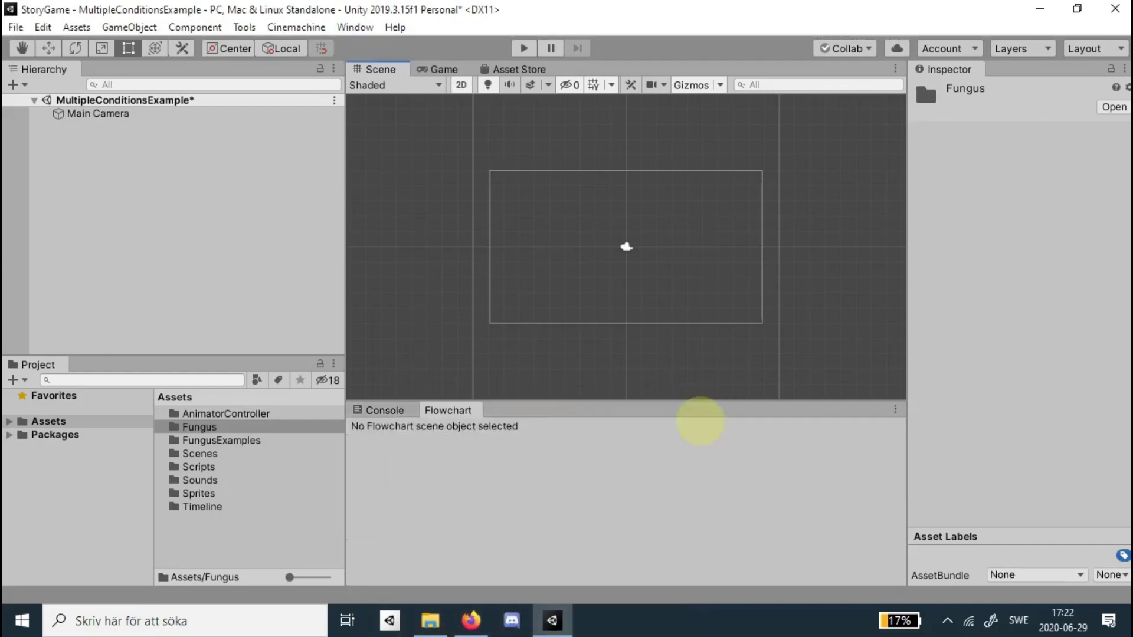
drag(481, 400, 464, 349)
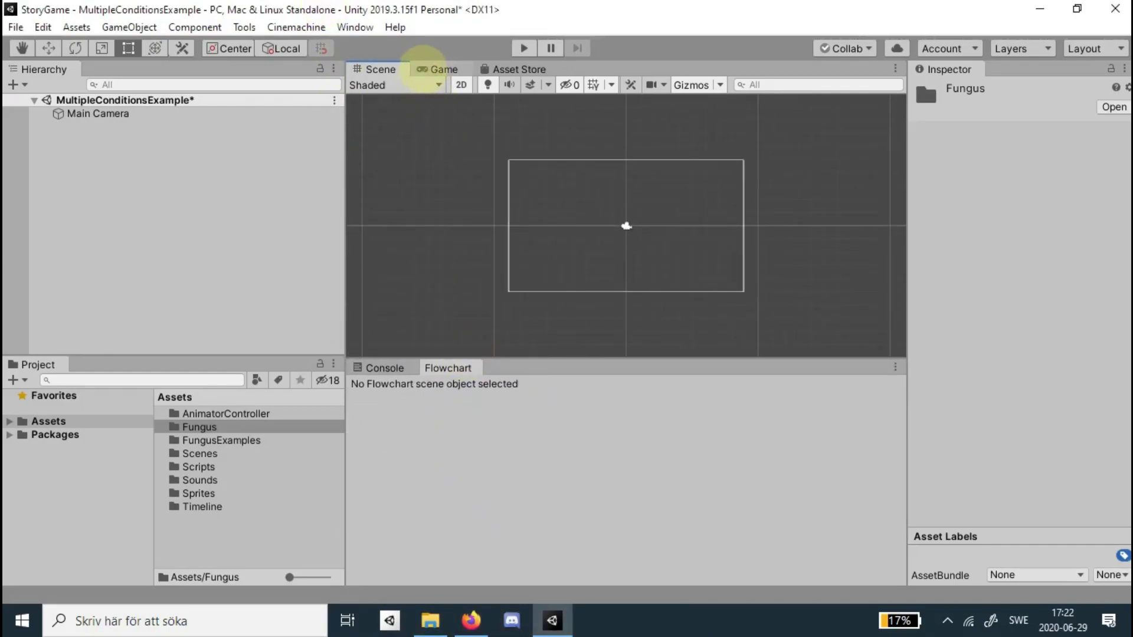
click(437, 69)
click(387, 68)
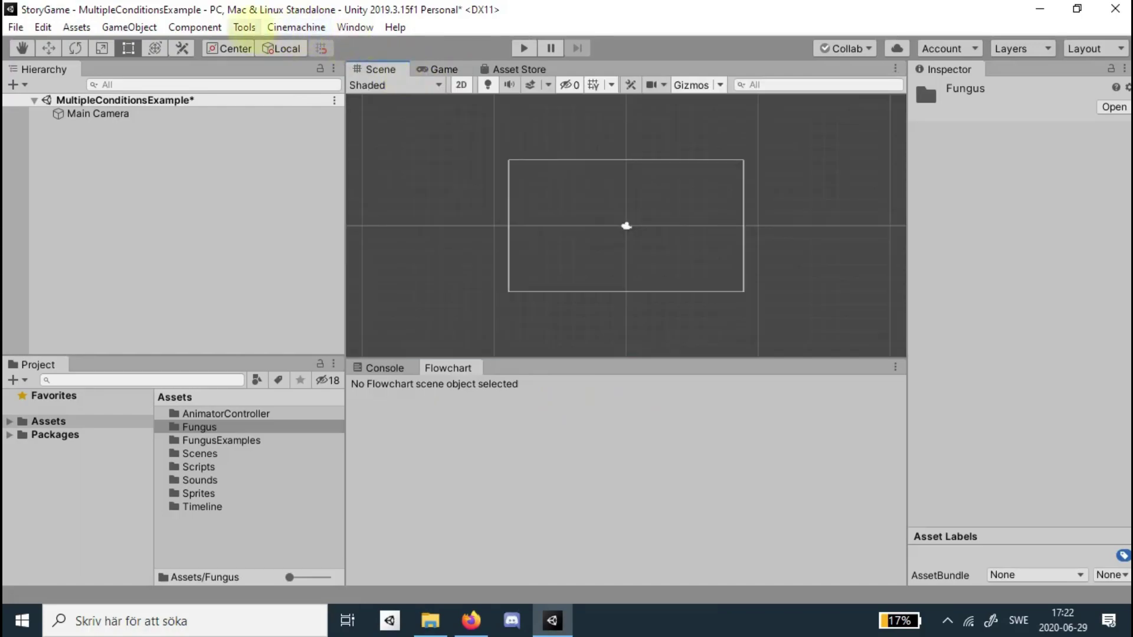
click(245, 27)
Create a Fungus Flowchart object in the scene
mouse_move(275, 46)
mouse_move(377, 46)
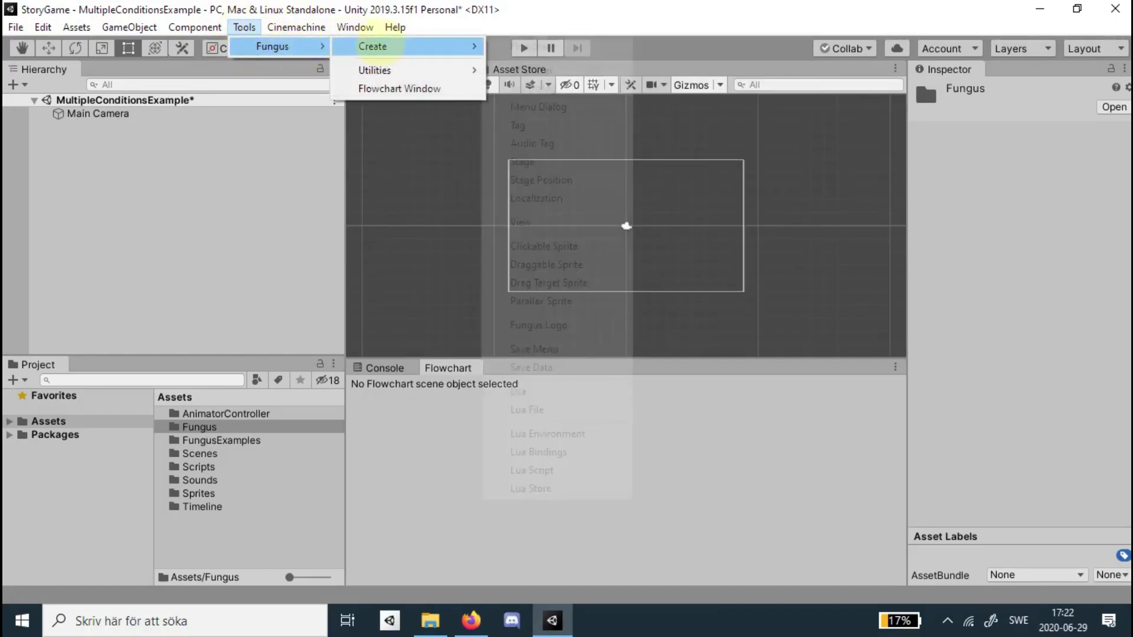
click(531, 46)
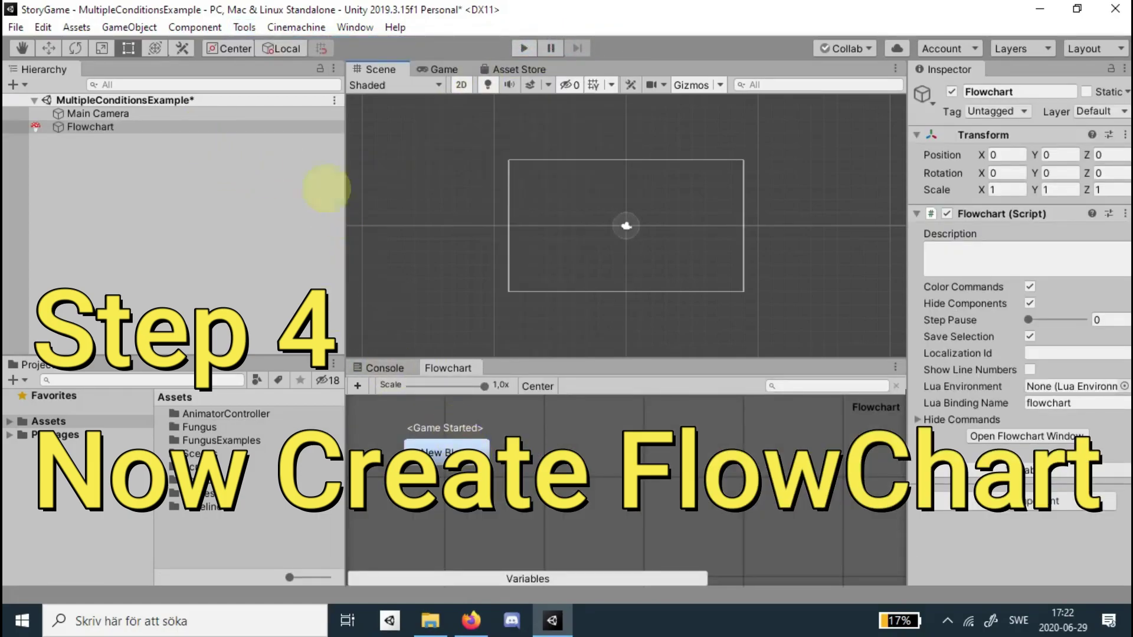
Add a Fungus Say Dialog to the scene and preview it in the Game view
click(296, 27)
mouse_move(244, 27)
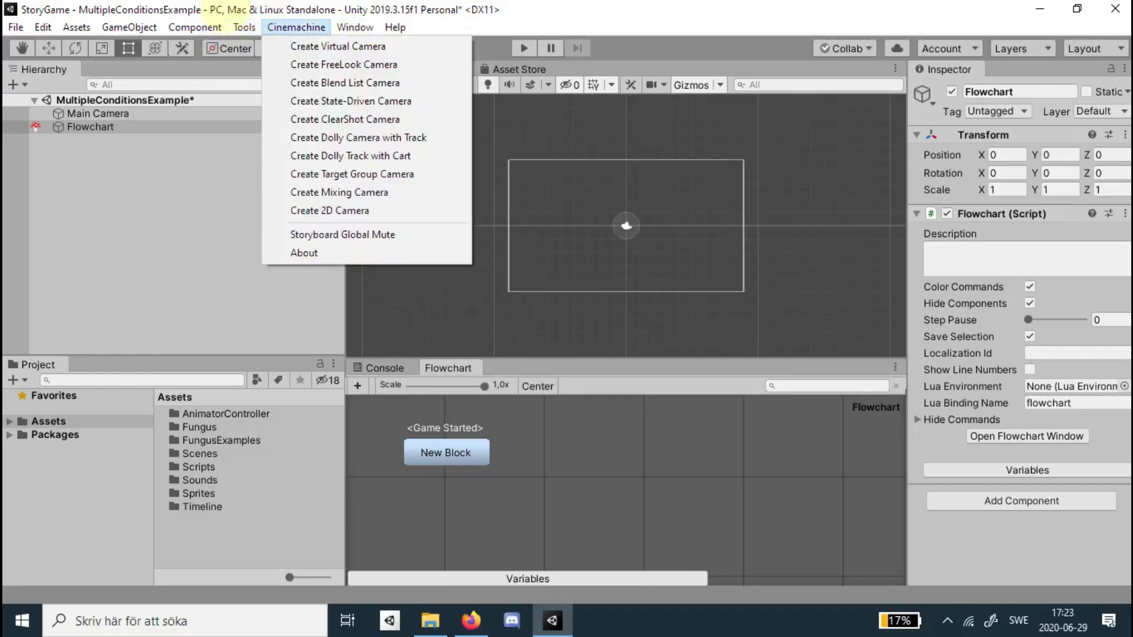
mouse_move(294, 46)
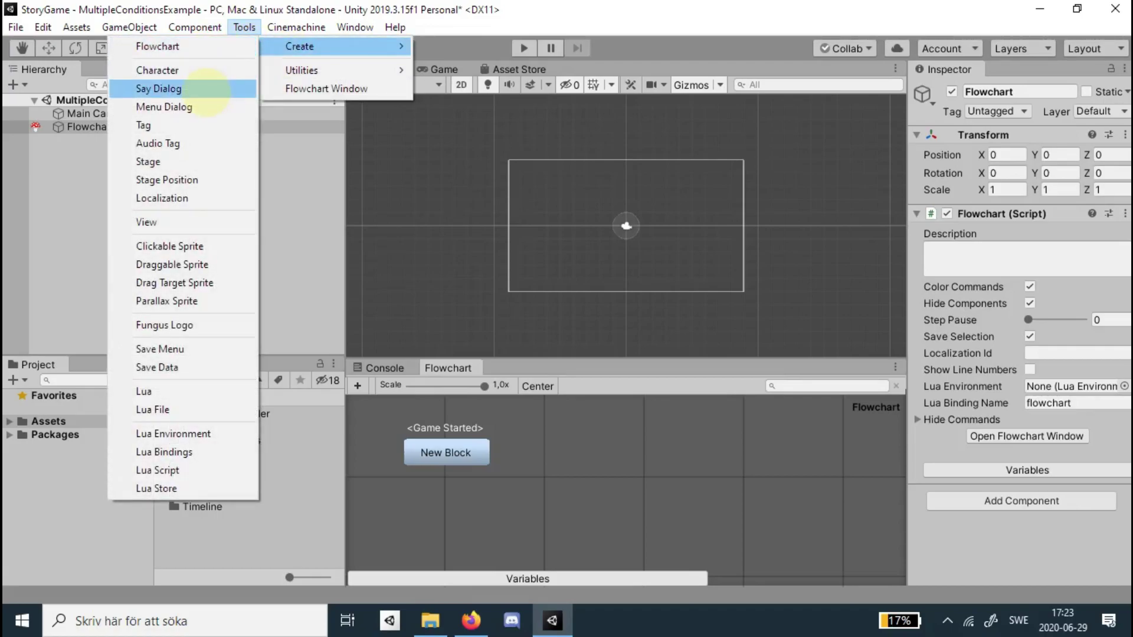
click(207, 90)
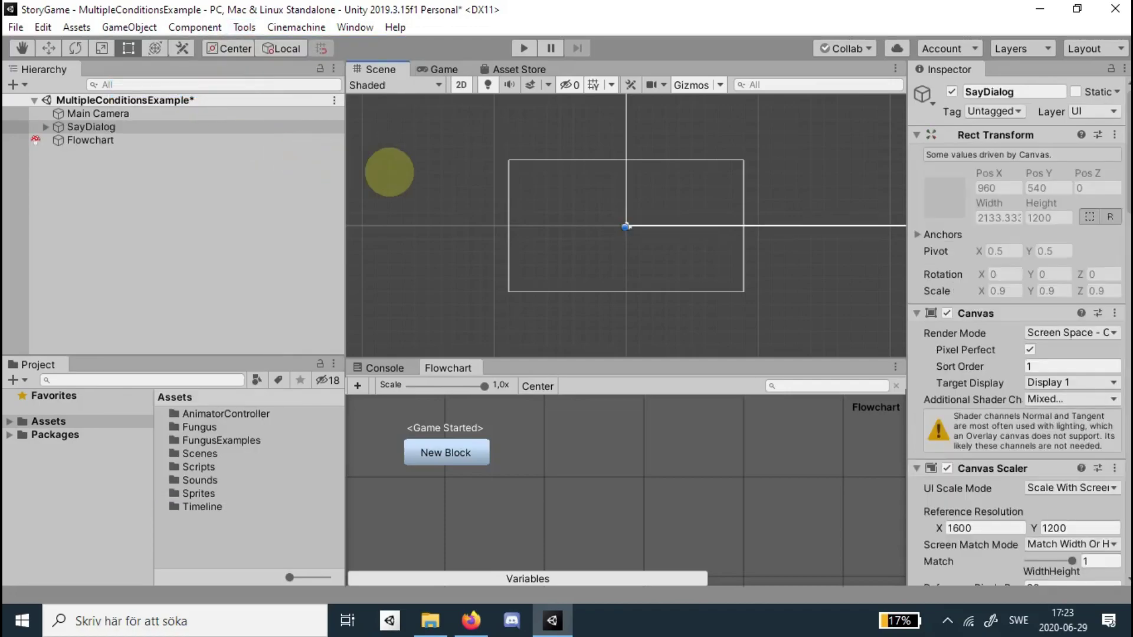
click(440, 69)
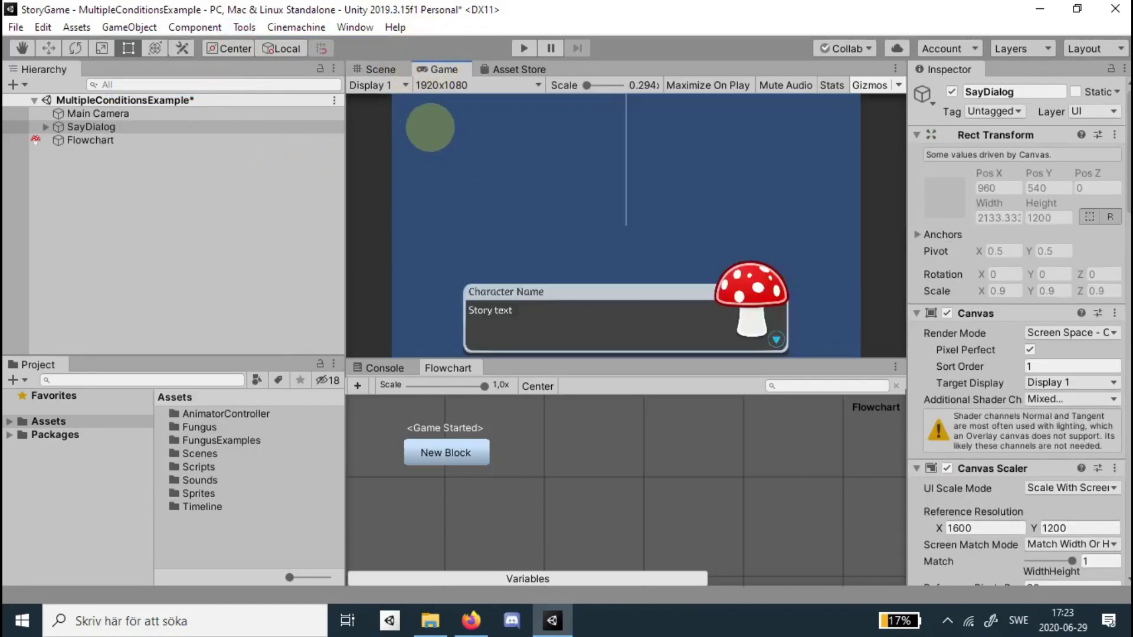
click(381, 69)
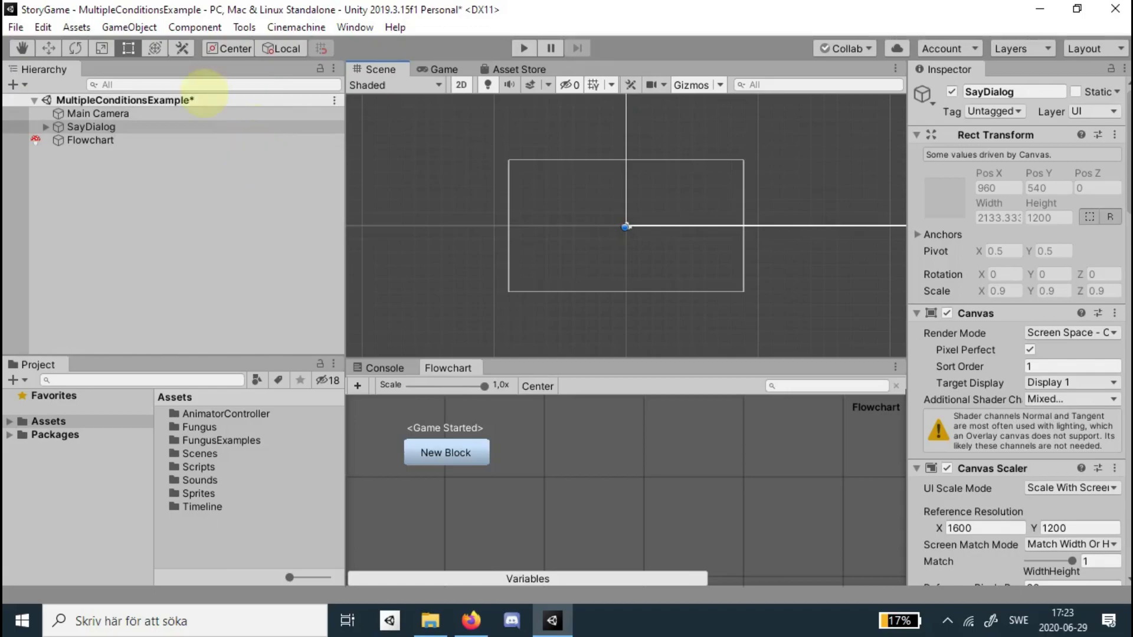
Rename the flowchart's New Block to Dialogue1
click(446, 451)
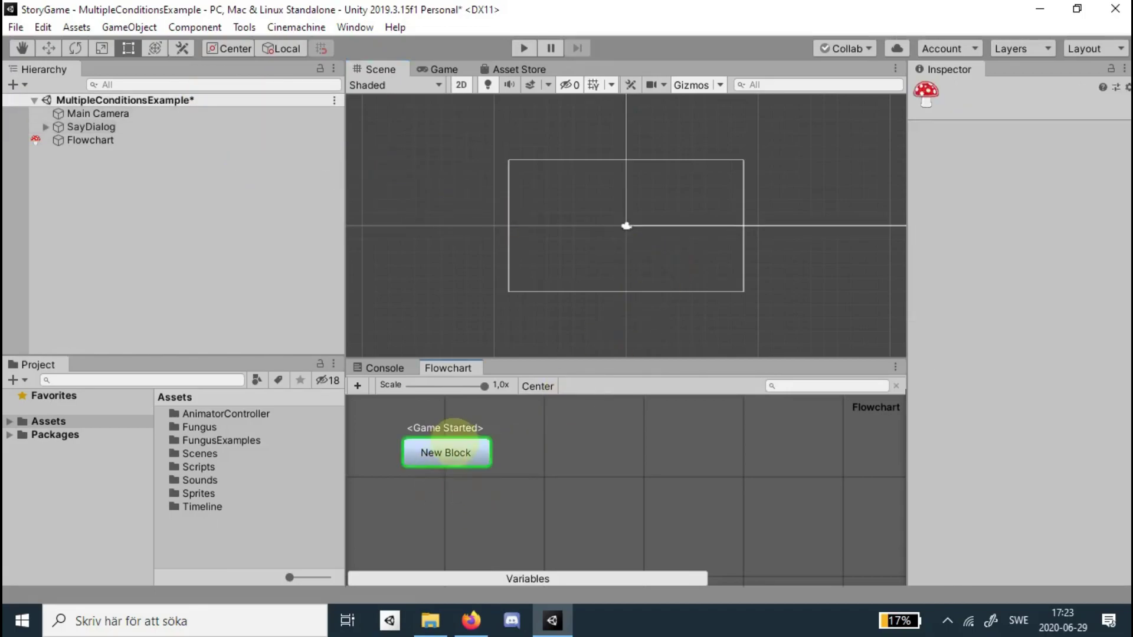
click(1056, 133)
text(lockBlock)
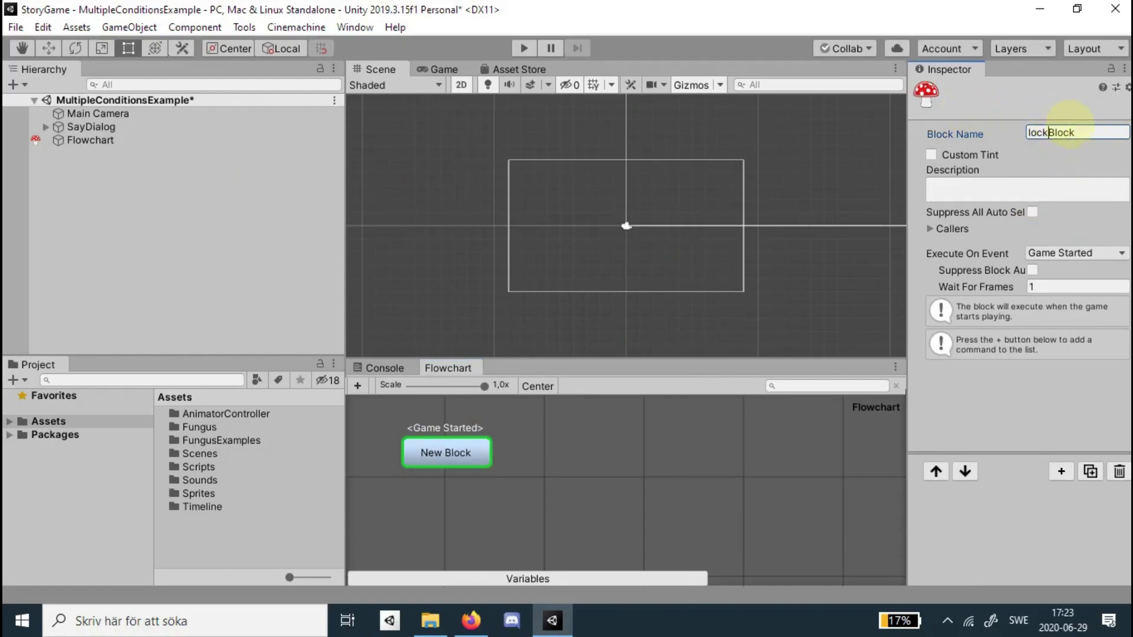
key(Return)
Add a Say command to Dialogue1 with story text 'This is my first dialogue!'
click(1061, 472)
text(say)
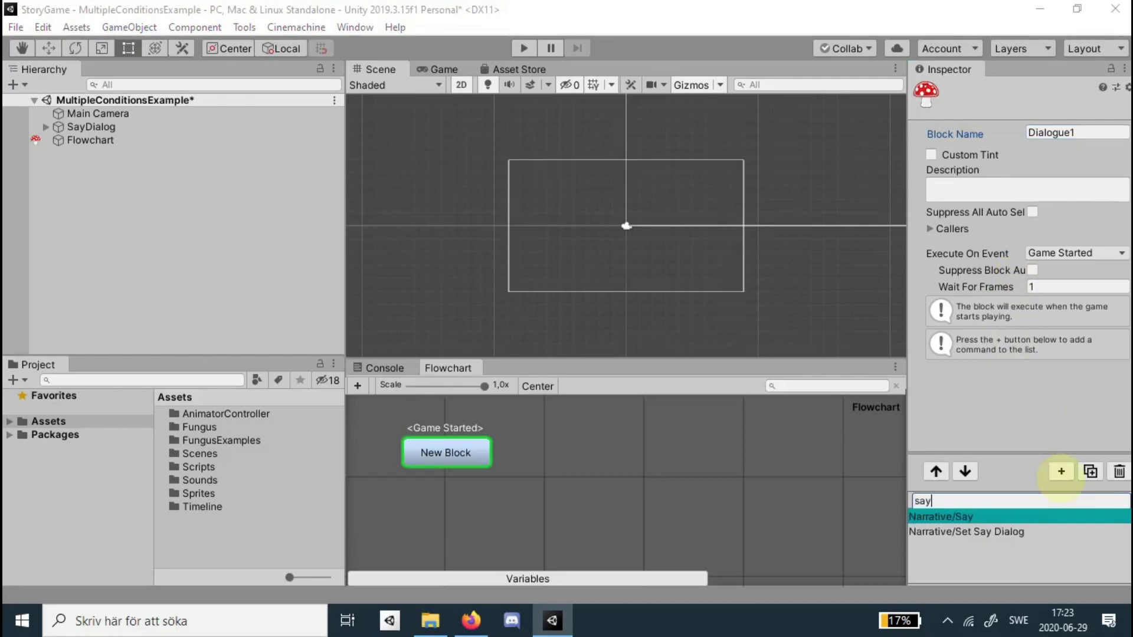
key(Return)
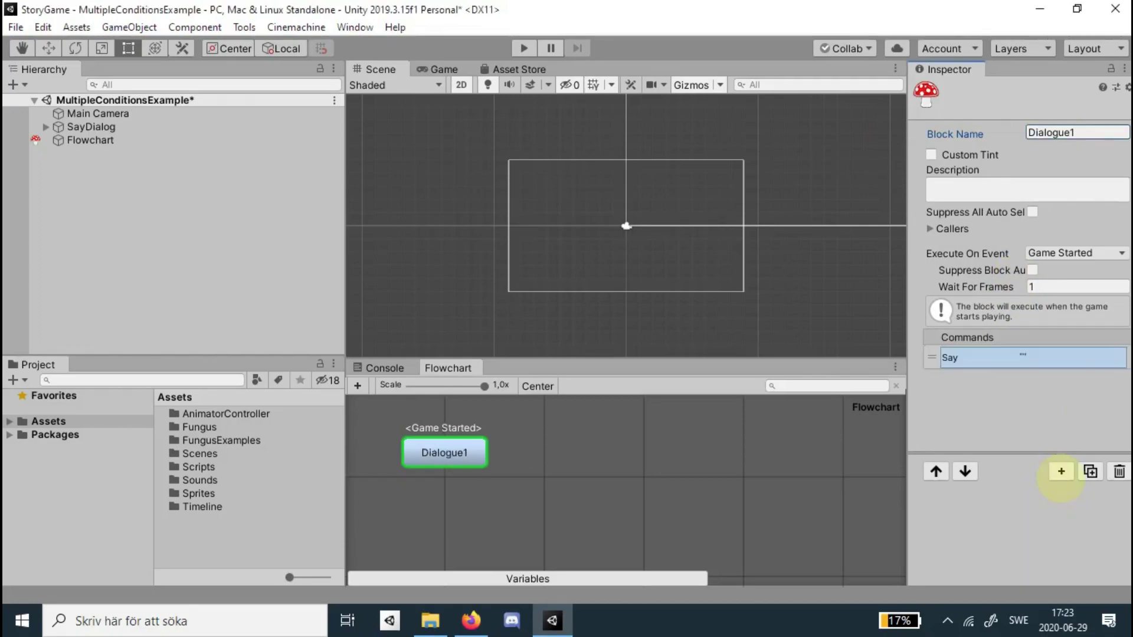
click(1001, 359)
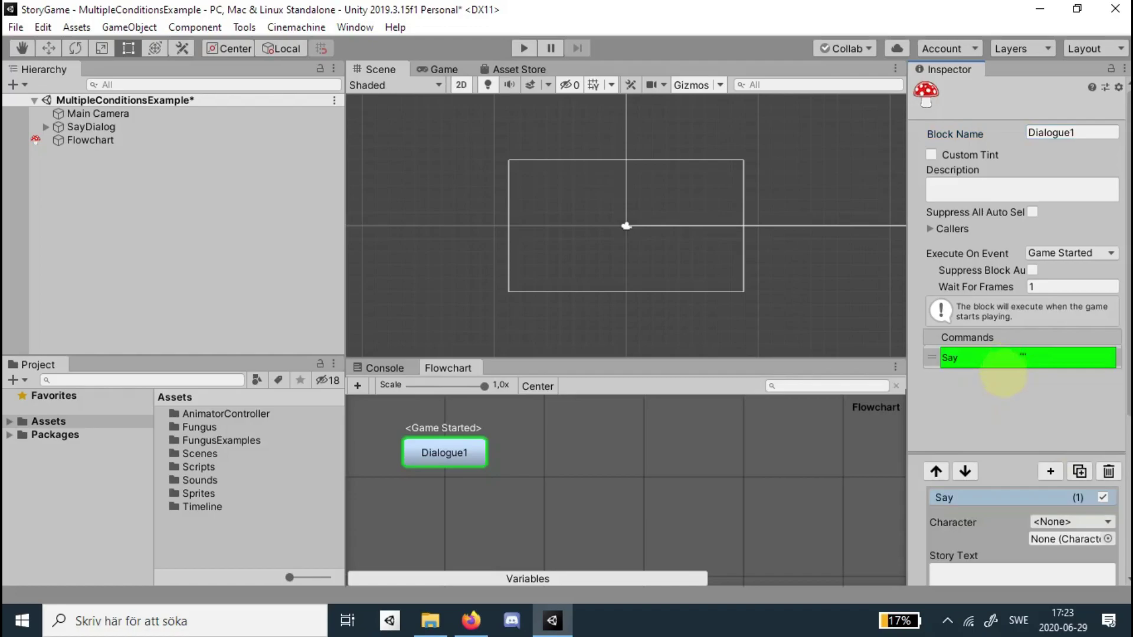
scroll(1116, 413, down, 2)
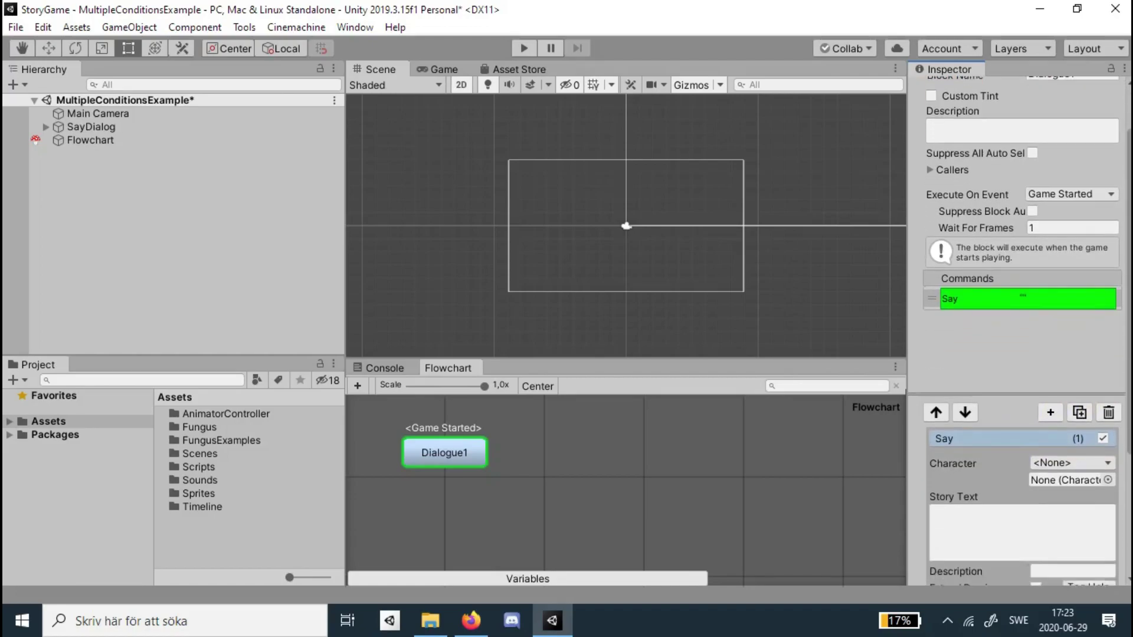
scroll(1115, 413, down, 3)
click(989, 419)
text(This is my first dialogue!)
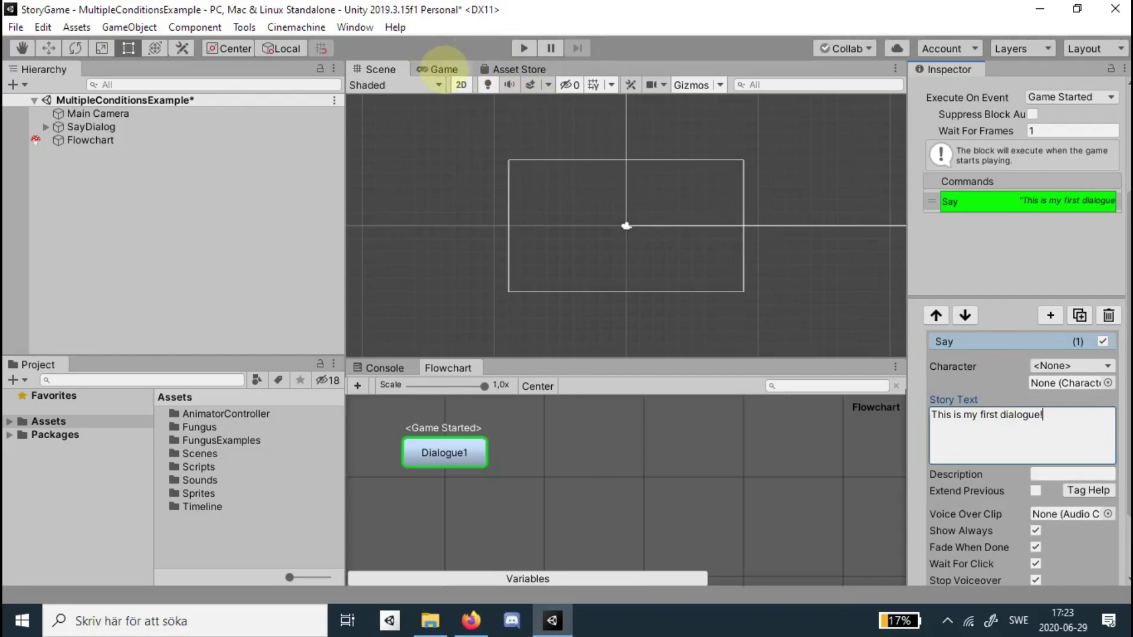
Play the scene in the Game view to confirm 'This is my first dialogue!' appears, then stop
click(445, 67)
click(522, 48)
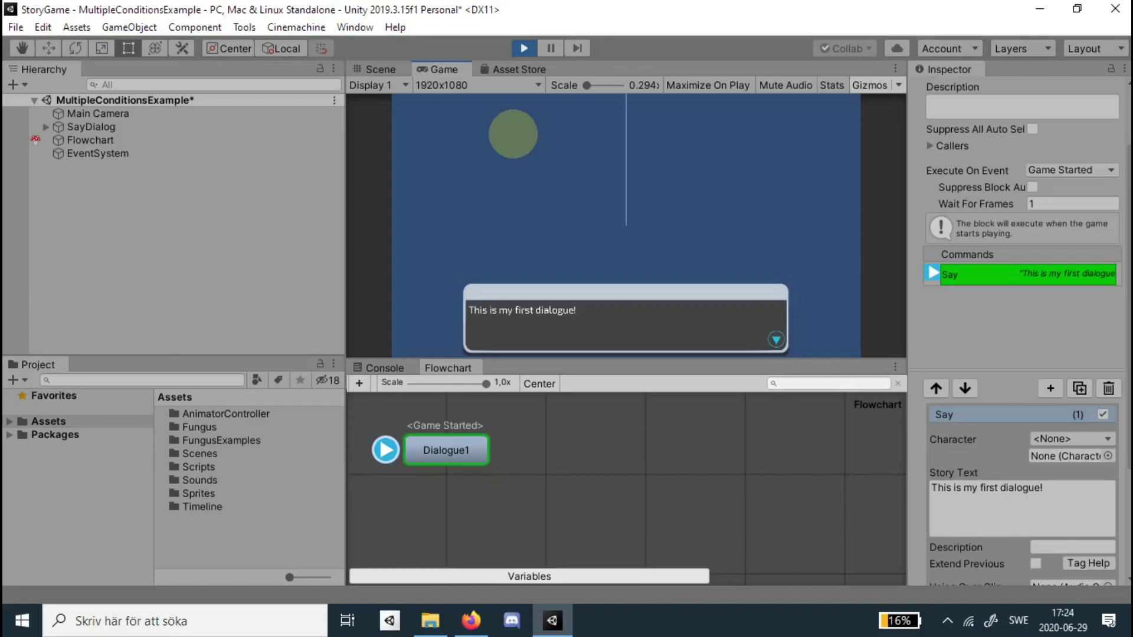
click(523, 48)
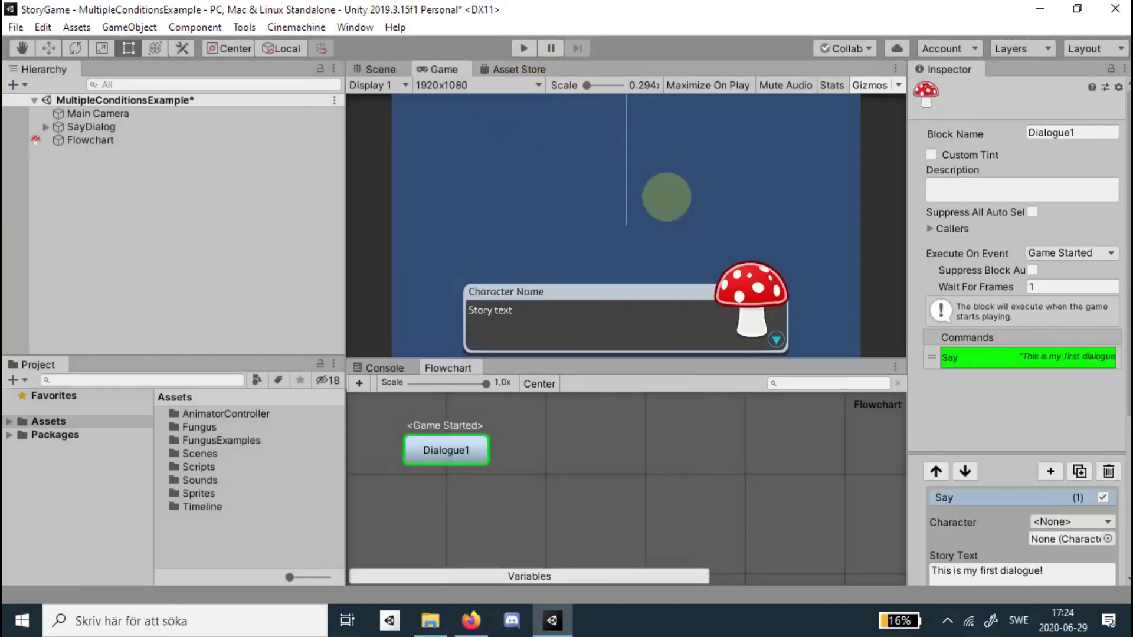
scroll(1027, 260, down, 4)
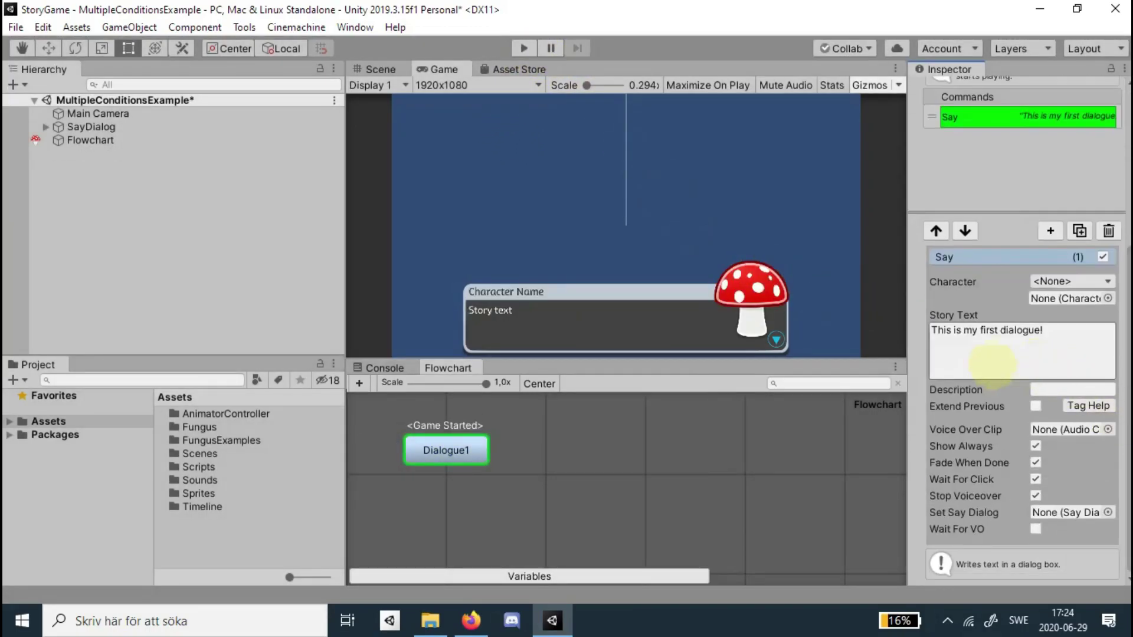
click(355, 27)
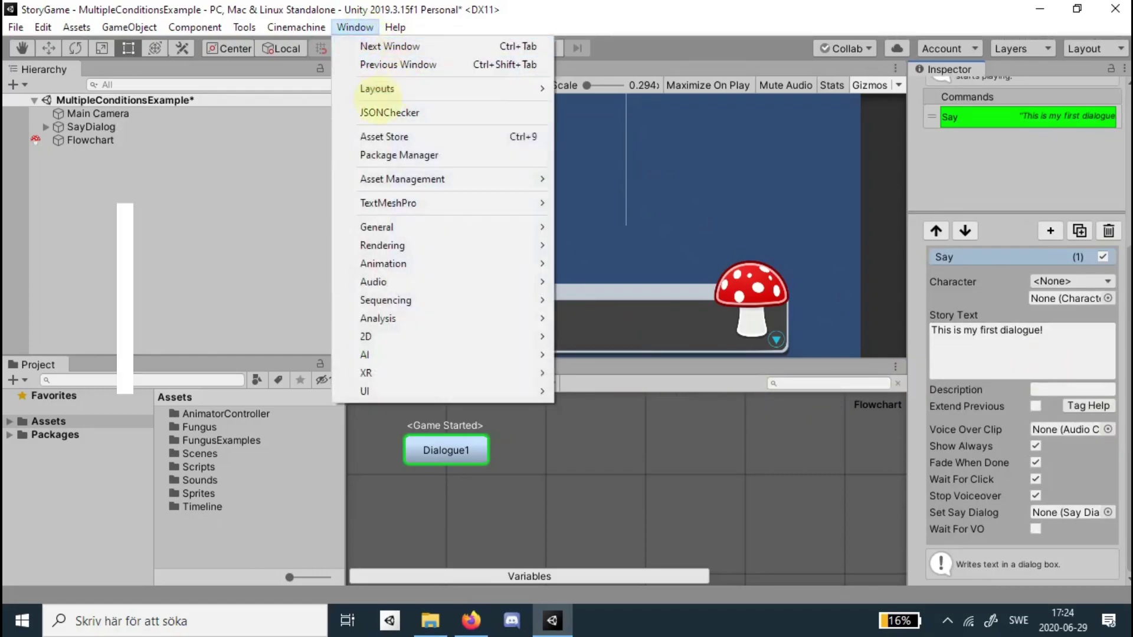
Create a Fungus Character object via Tools > Fungus > Create > Character
click(244, 27)
mouse_move(272, 46)
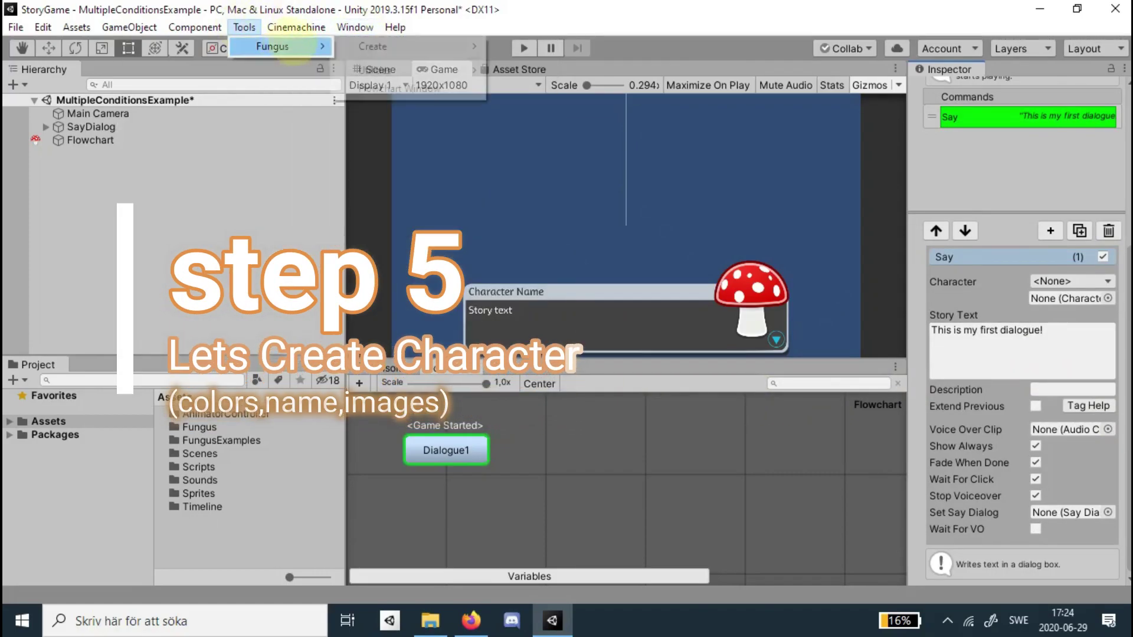
mouse_move(372, 46)
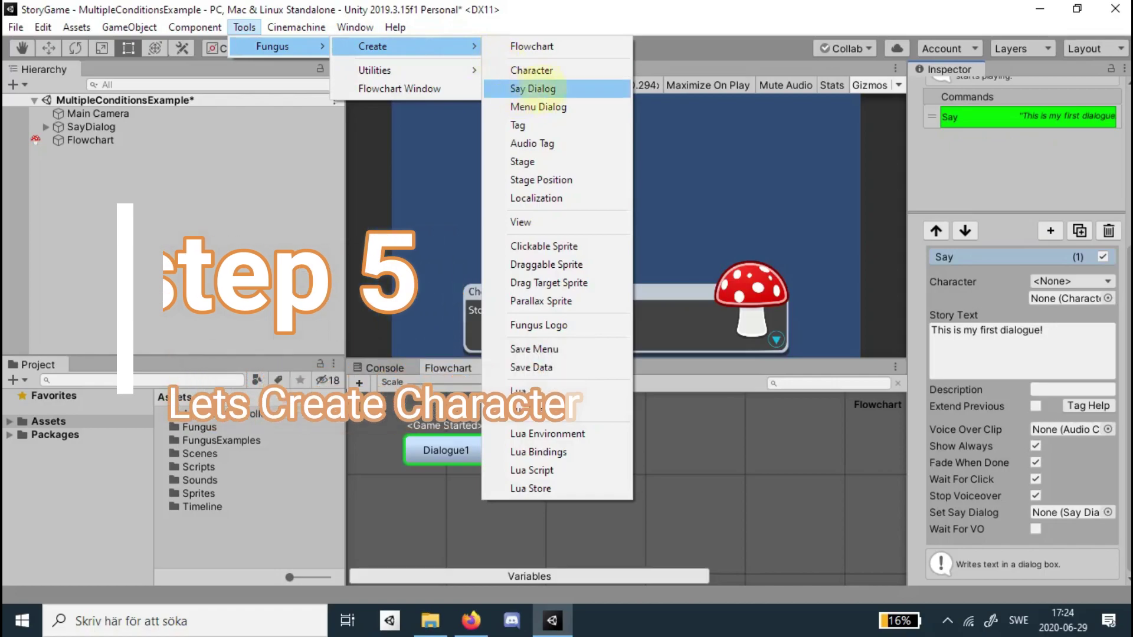
click(534, 70)
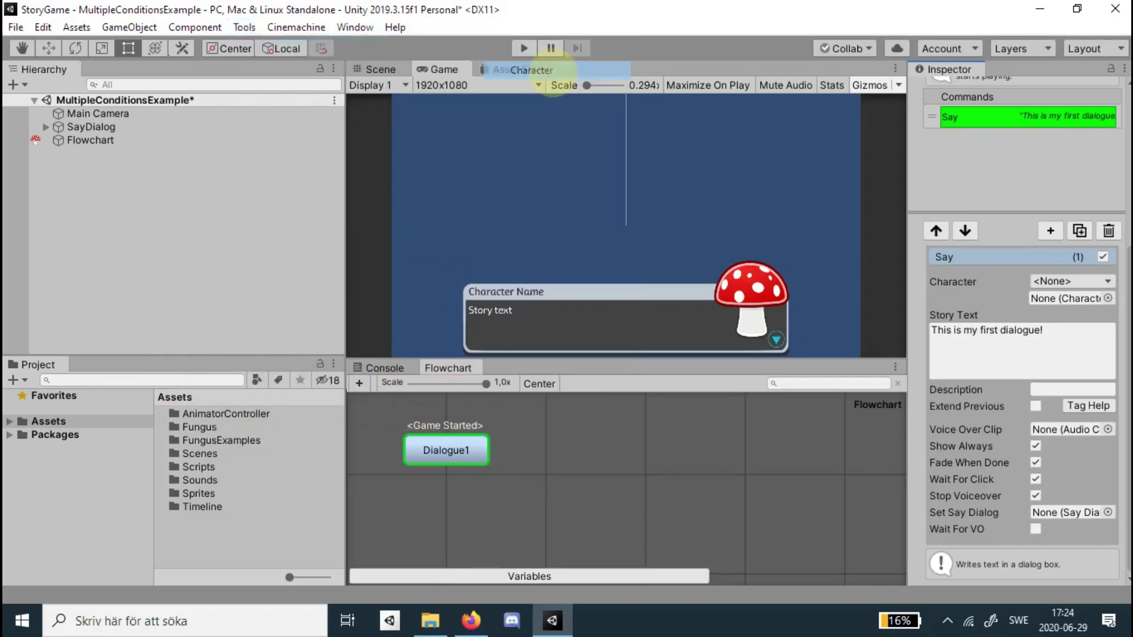
Name the character Mike and set its name colour to light pink (DE8B8B)
click(292, 155)
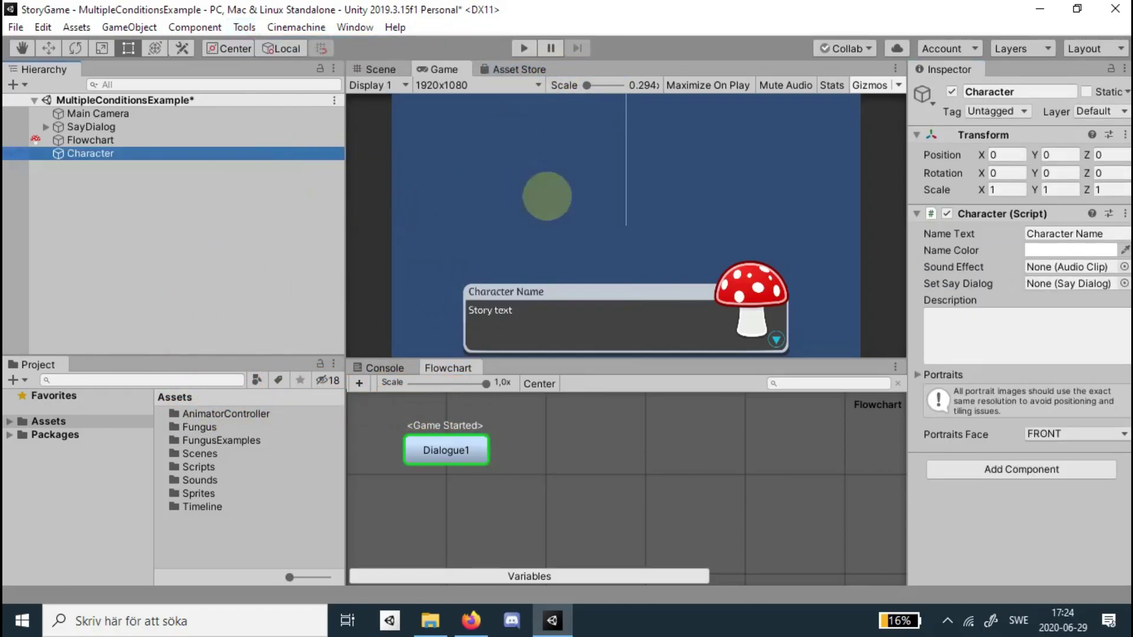
click(1117, 234)
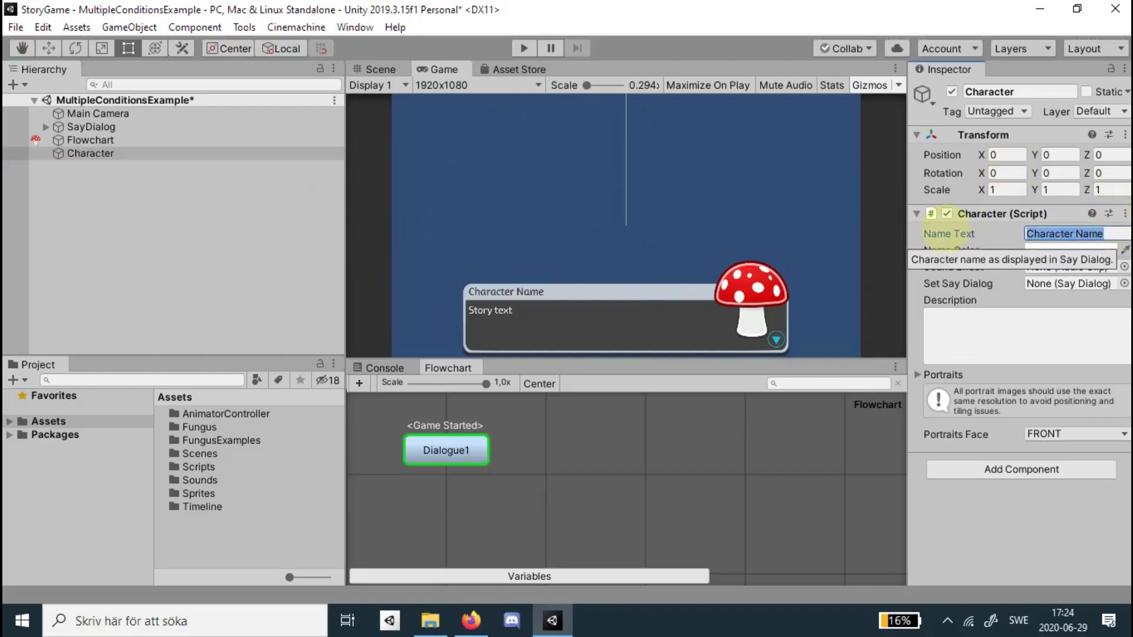
text(Name)
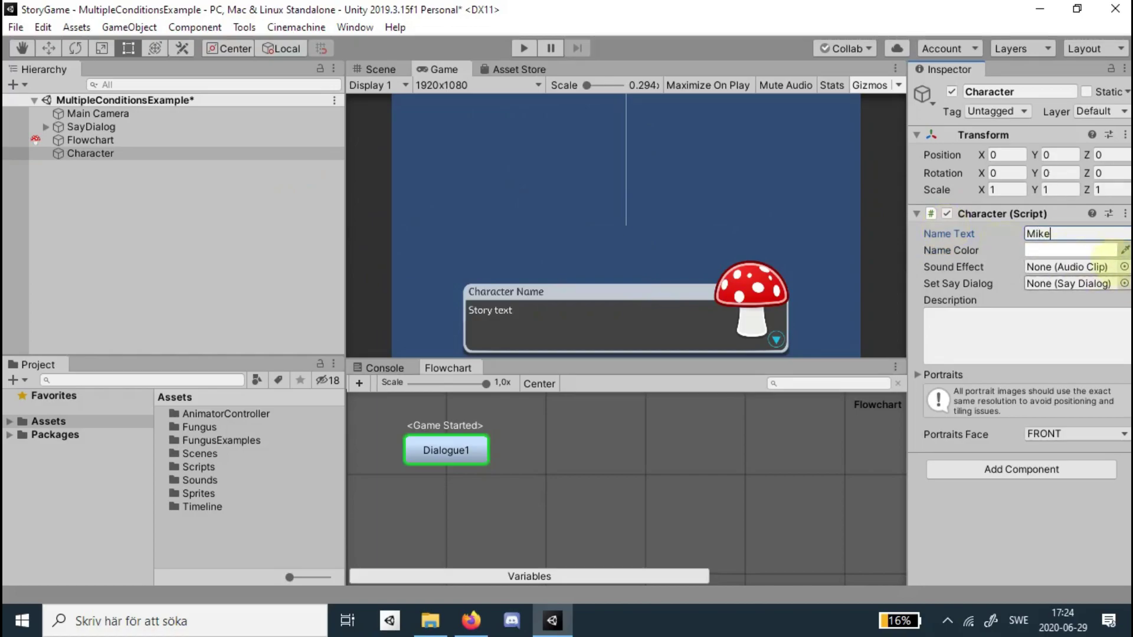
click(1048, 250)
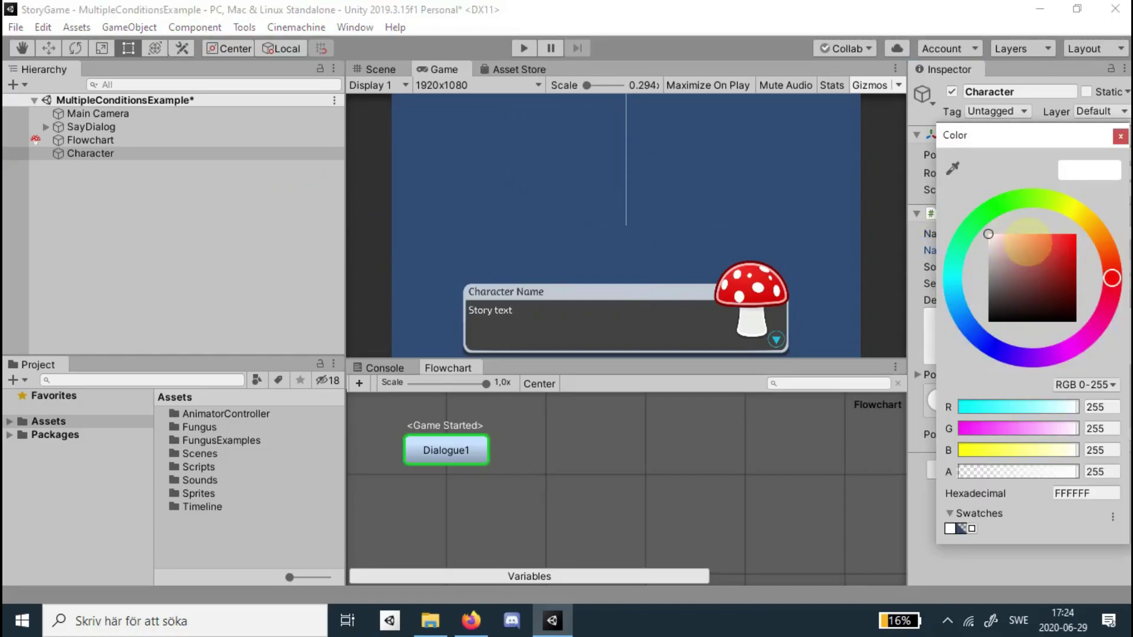
key(Escape)
click(1038, 248)
drag(998, 236, 1010, 235)
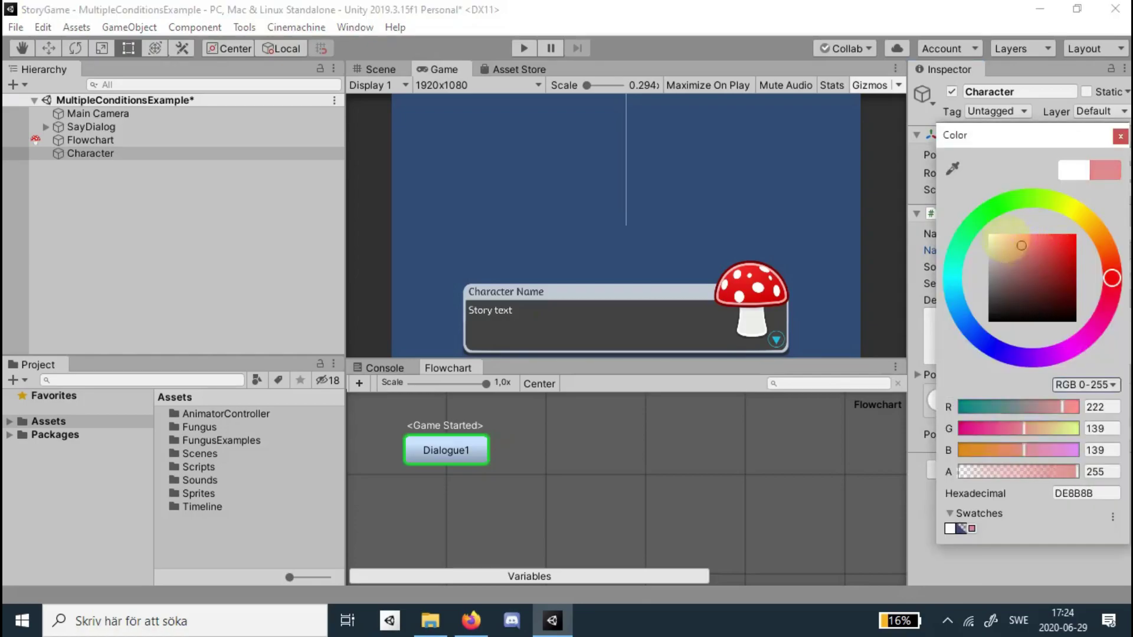
click(1121, 137)
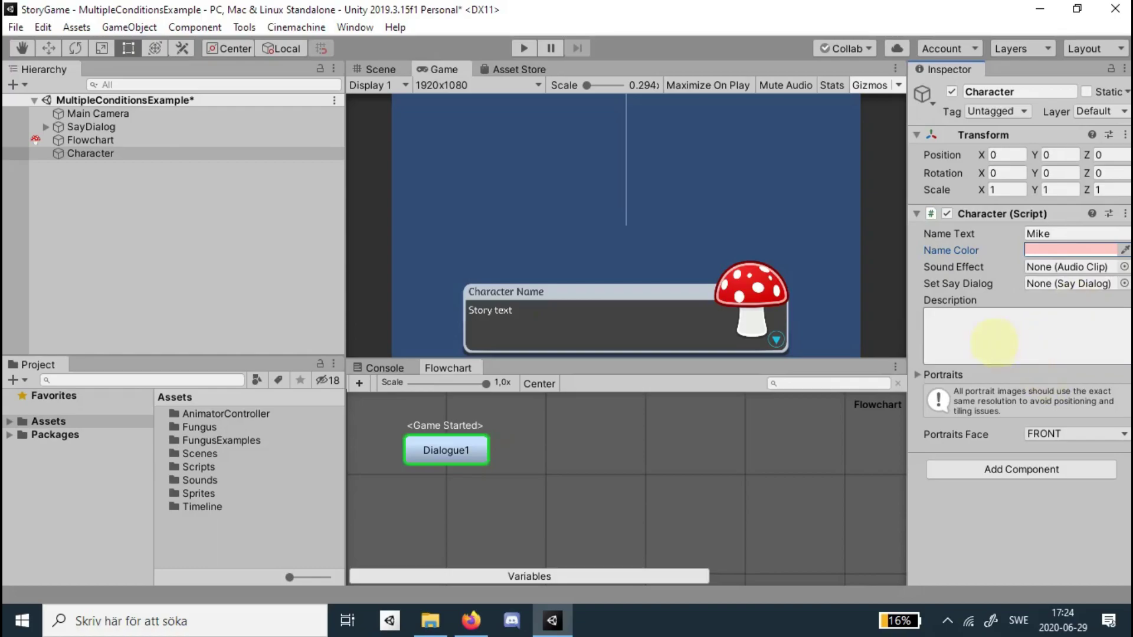
Set Mike's Portraits list to size 1 and assign the Sherlock 'annoyed' sprite
click(938, 375)
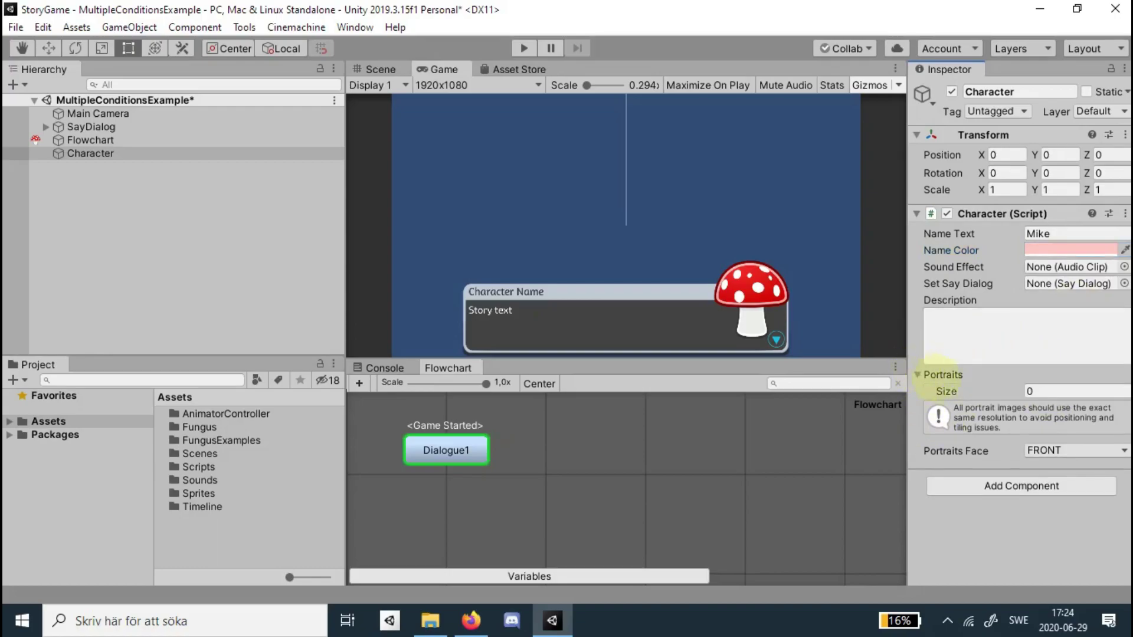
text(1)
key(Return)
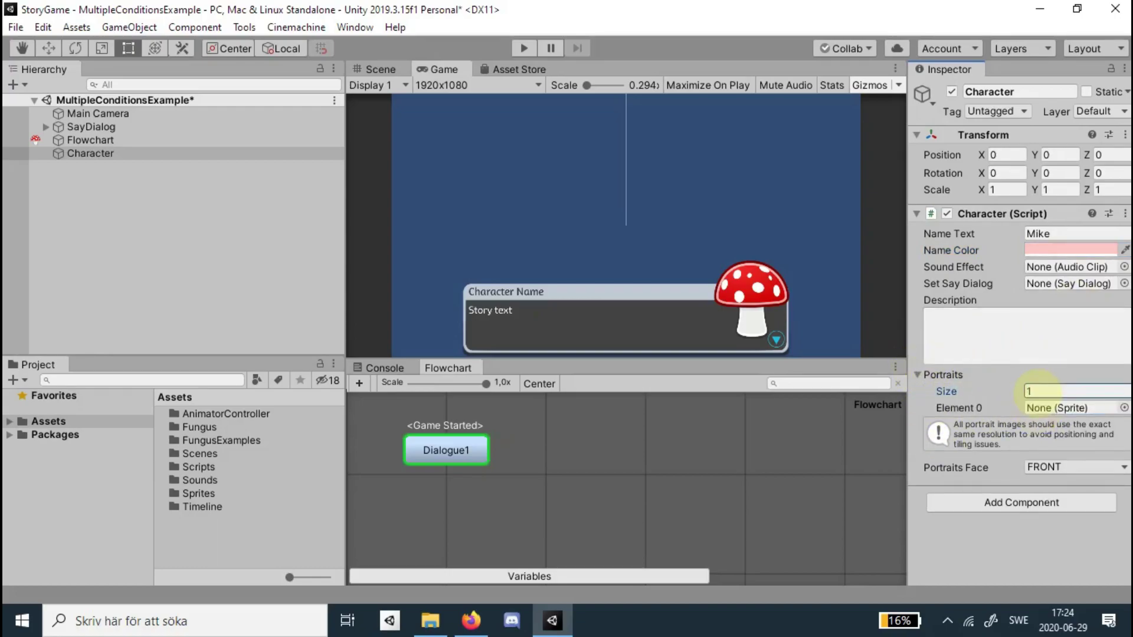
click(1124, 408)
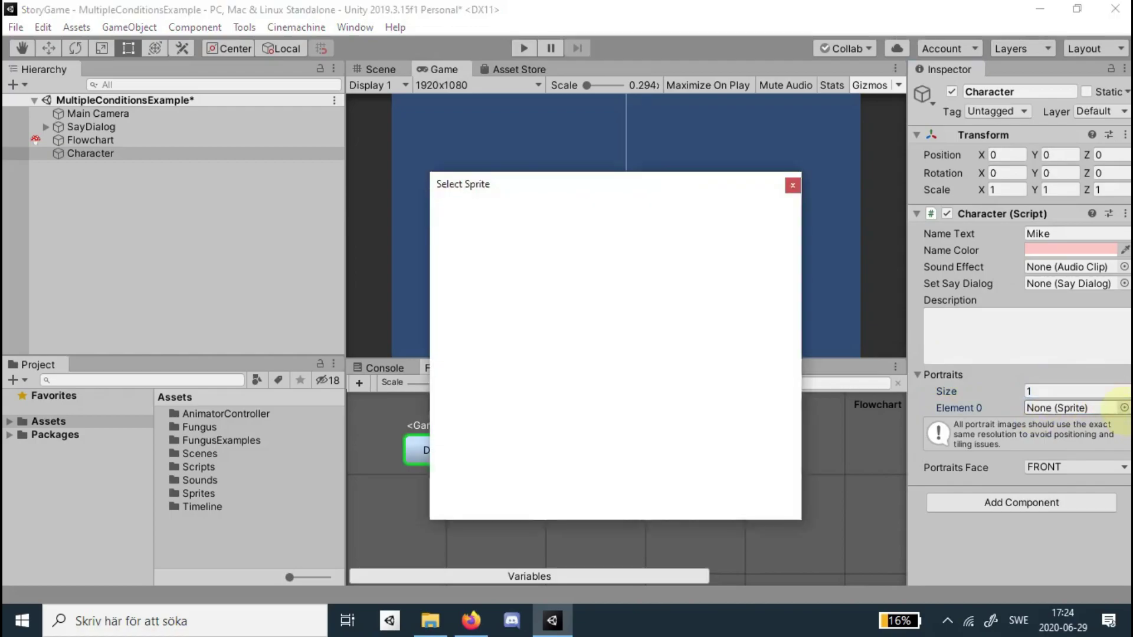
click(618, 279)
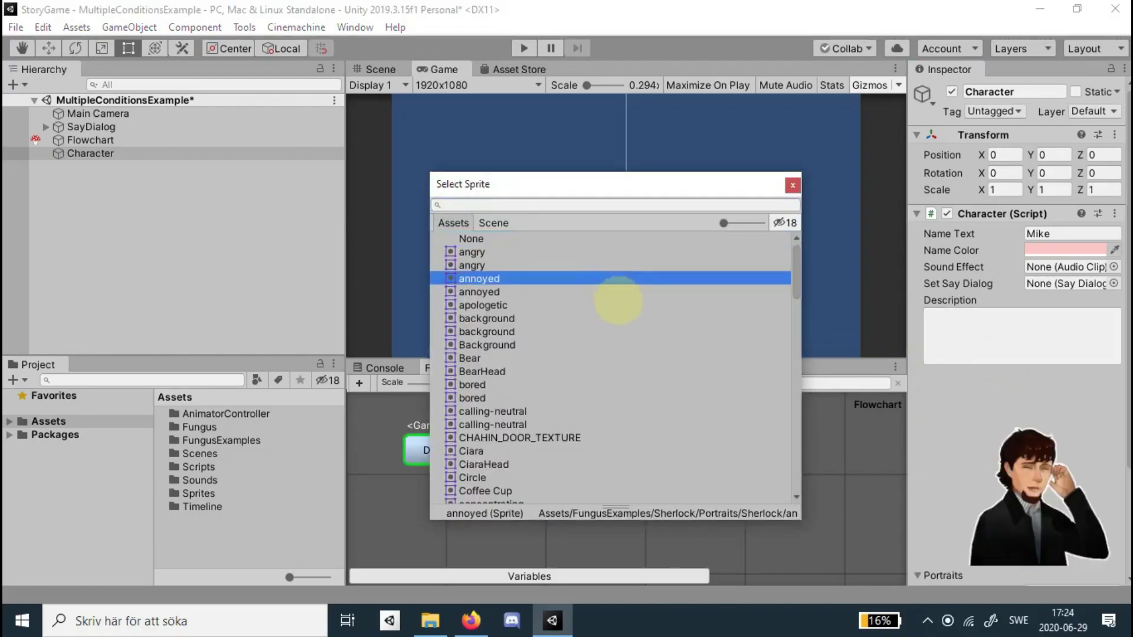
key(Down)
key(Down)
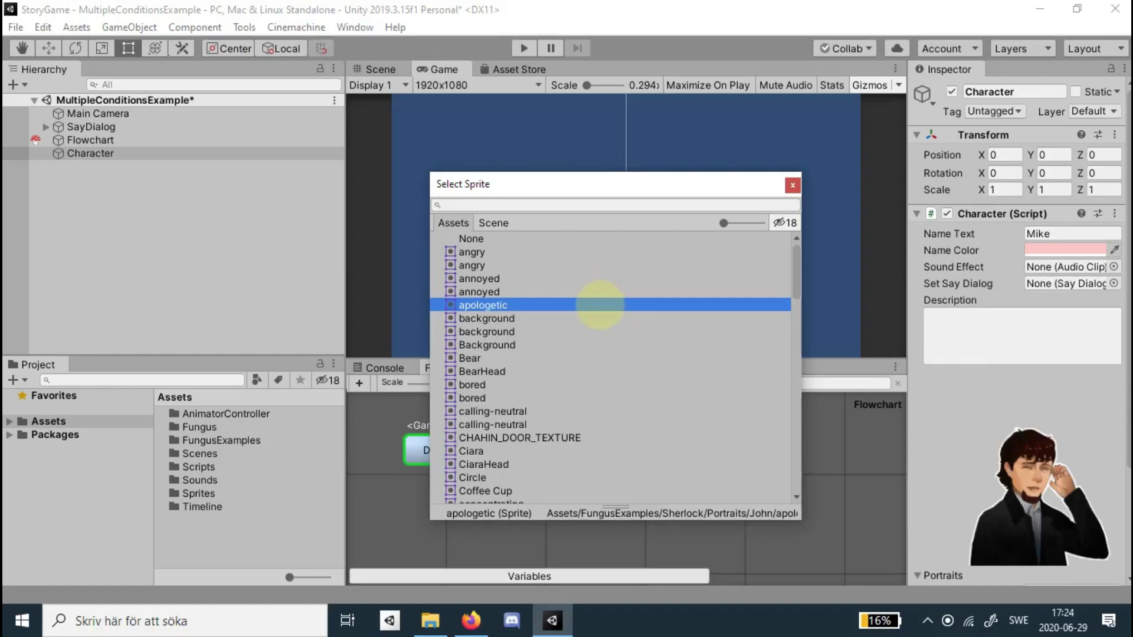
click(595, 330)
click(547, 251)
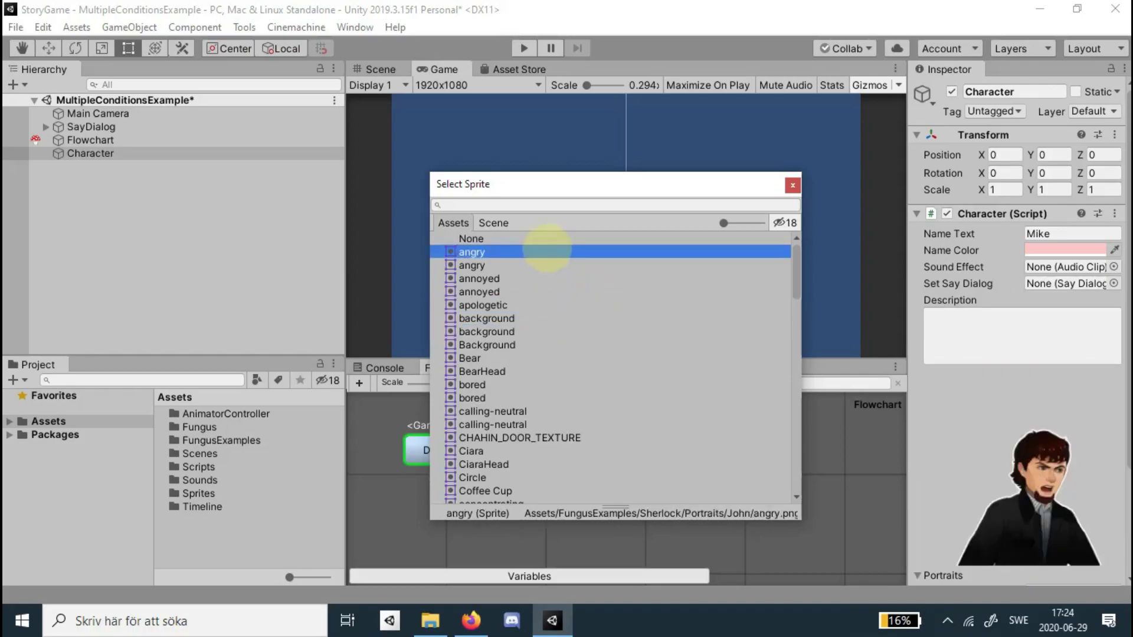
click(542, 266)
click(542, 278)
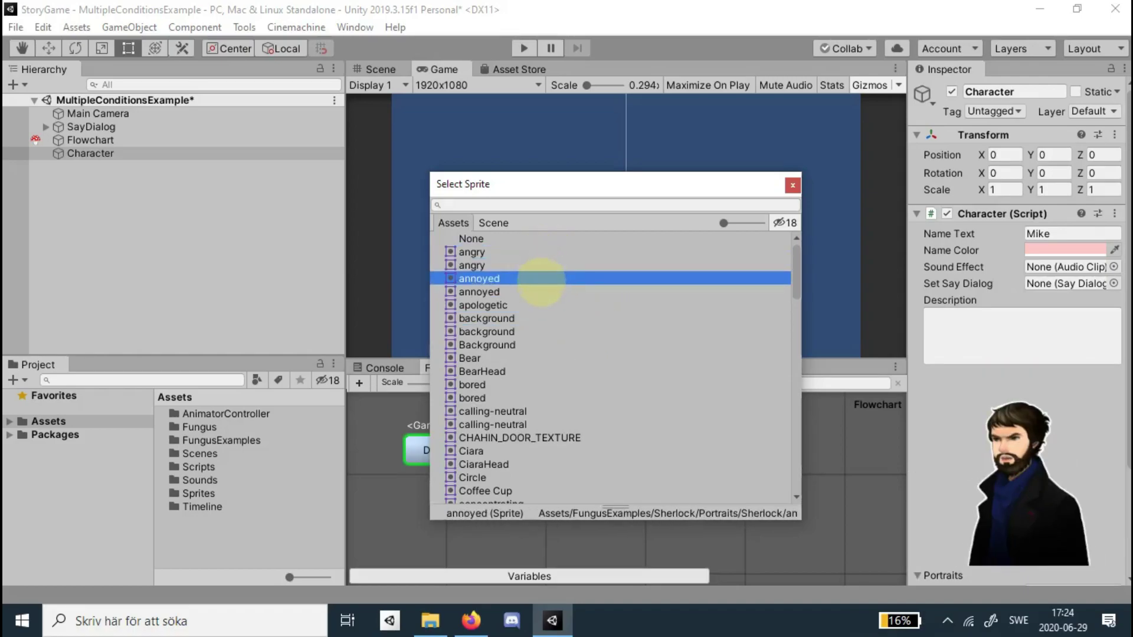
double_click(536, 280)
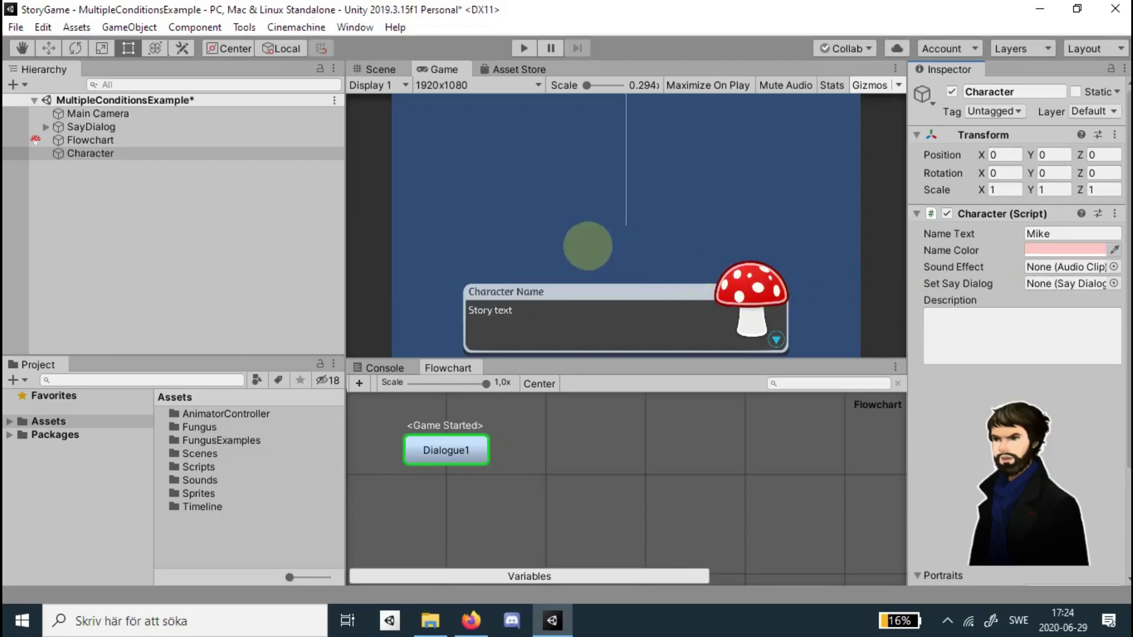
Make Mike speak the Say line with the annoyed portrait, then play to check it
click(209, 127)
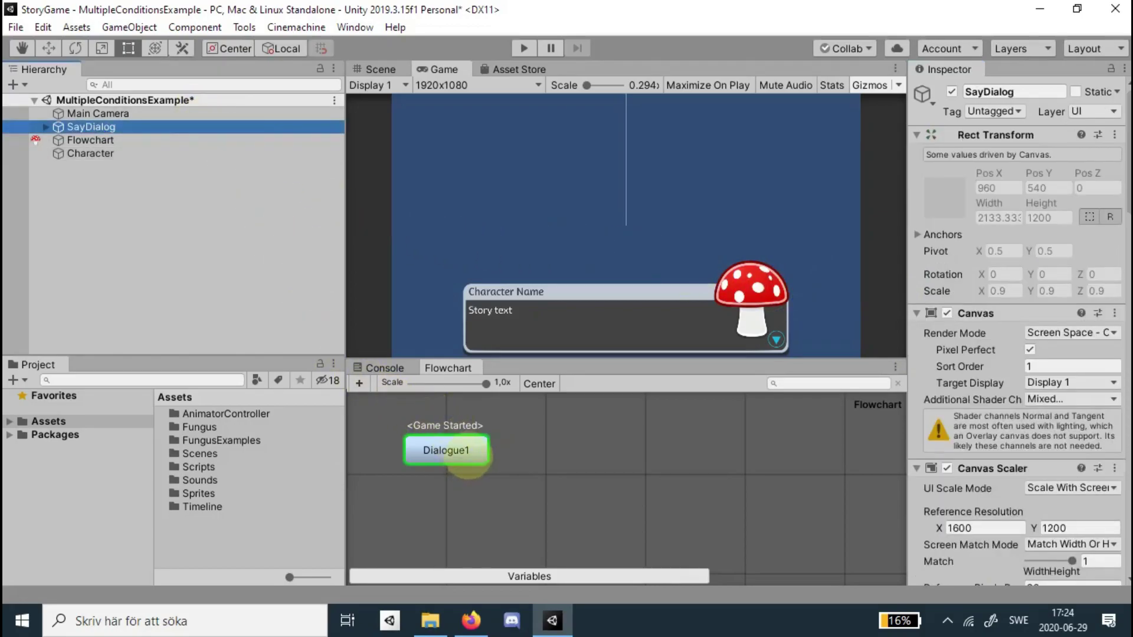
click(466, 460)
click(992, 354)
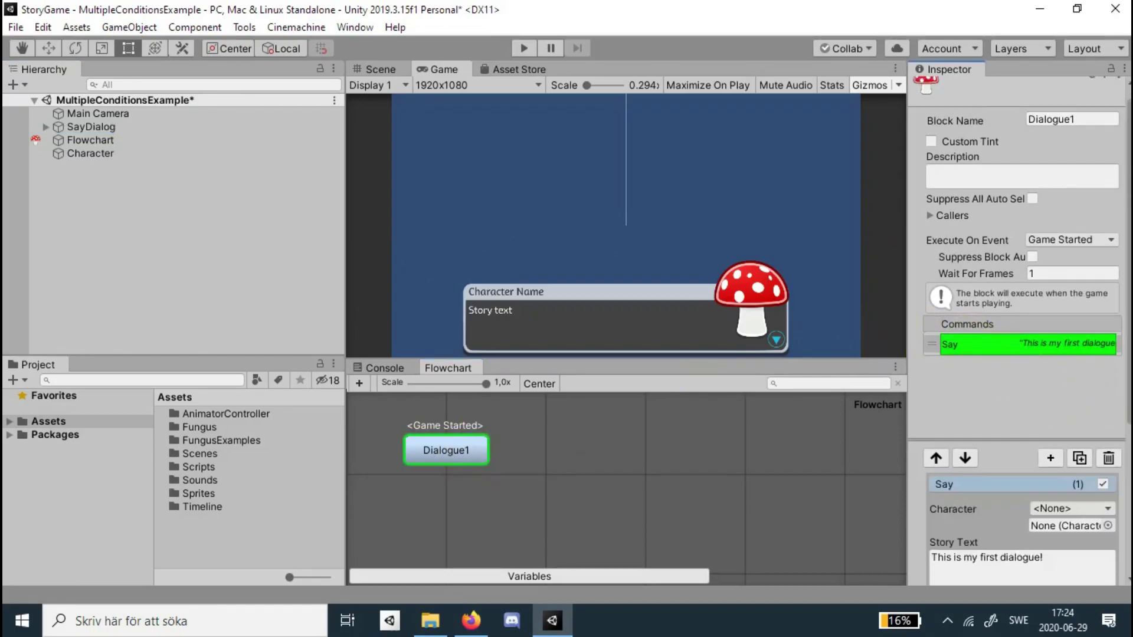
scroll(1122, 407, down, 5)
click(1073, 366)
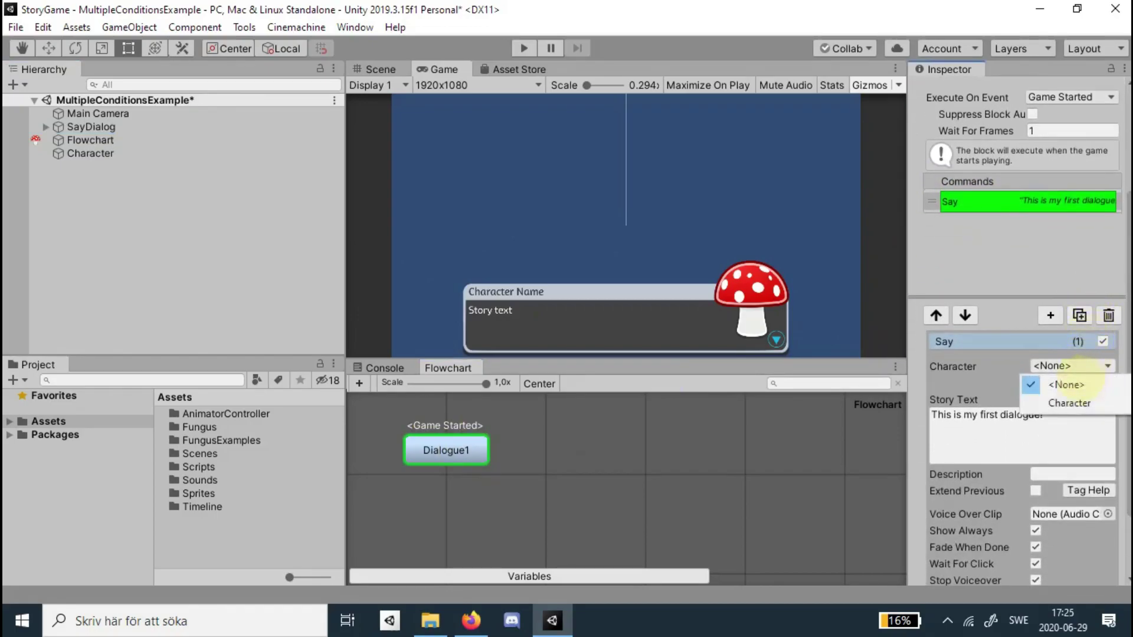
click(1071, 399)
click(1071, 399)
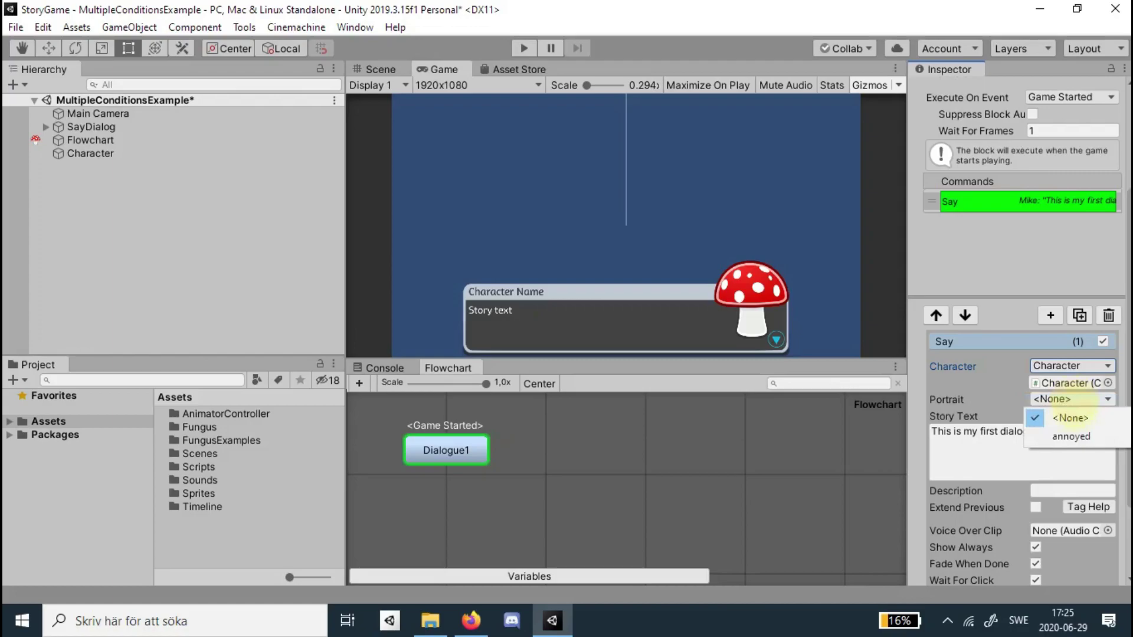
click(1069, 438)
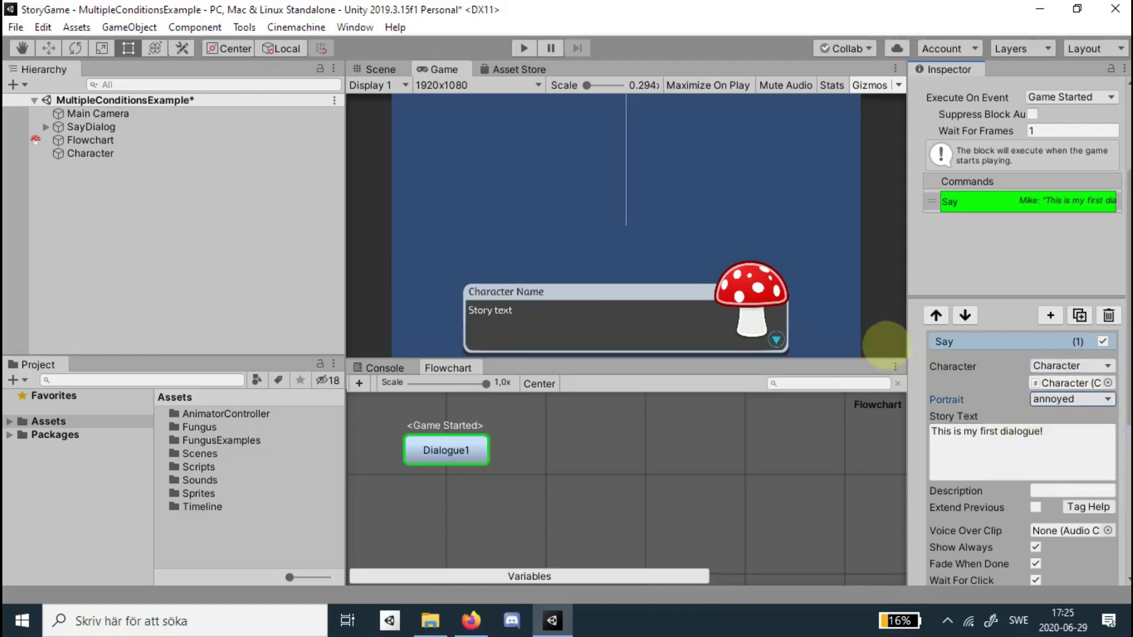
click(524, 48)
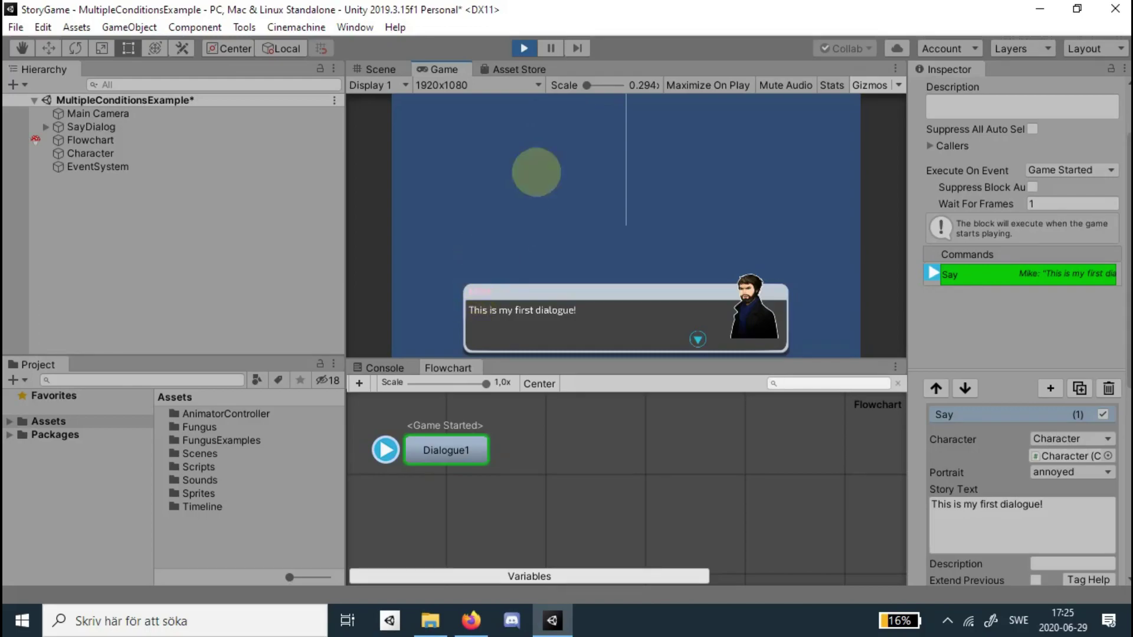
click(167, 126)
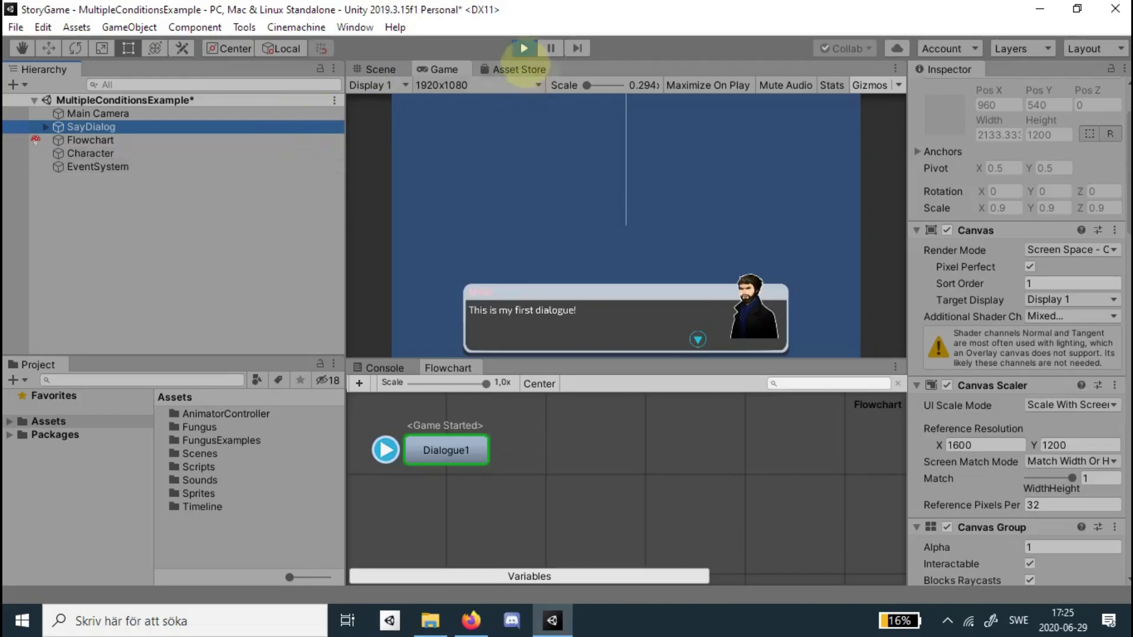
Stop the running game and select Mike's Character object in the Hierarchy
click(523, 48)
click(289, 140)
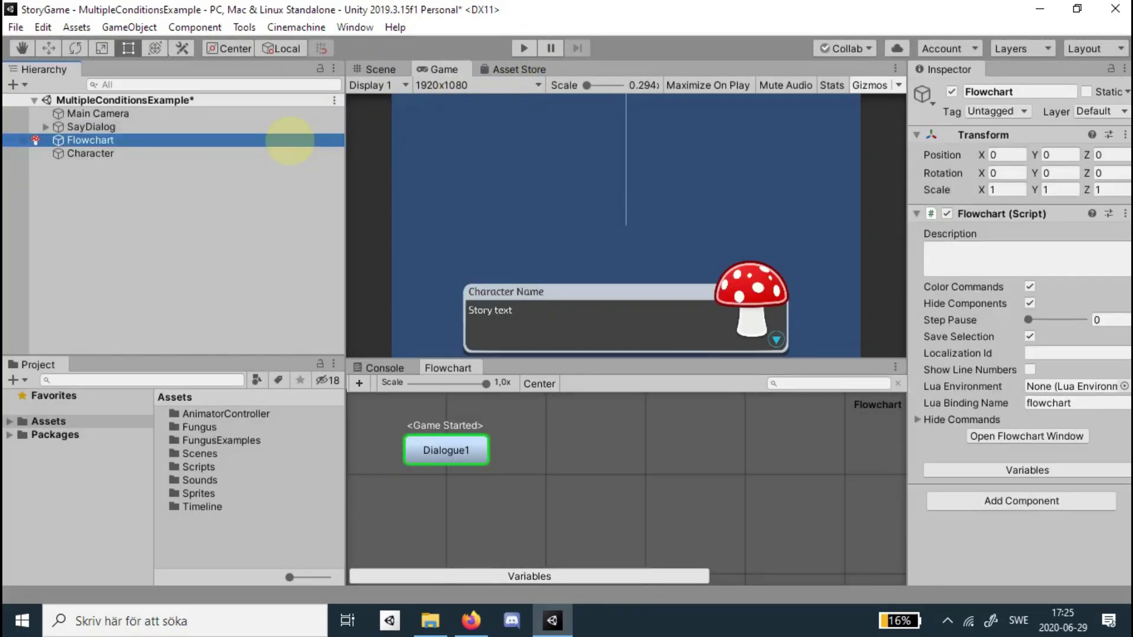
click(275, 153)
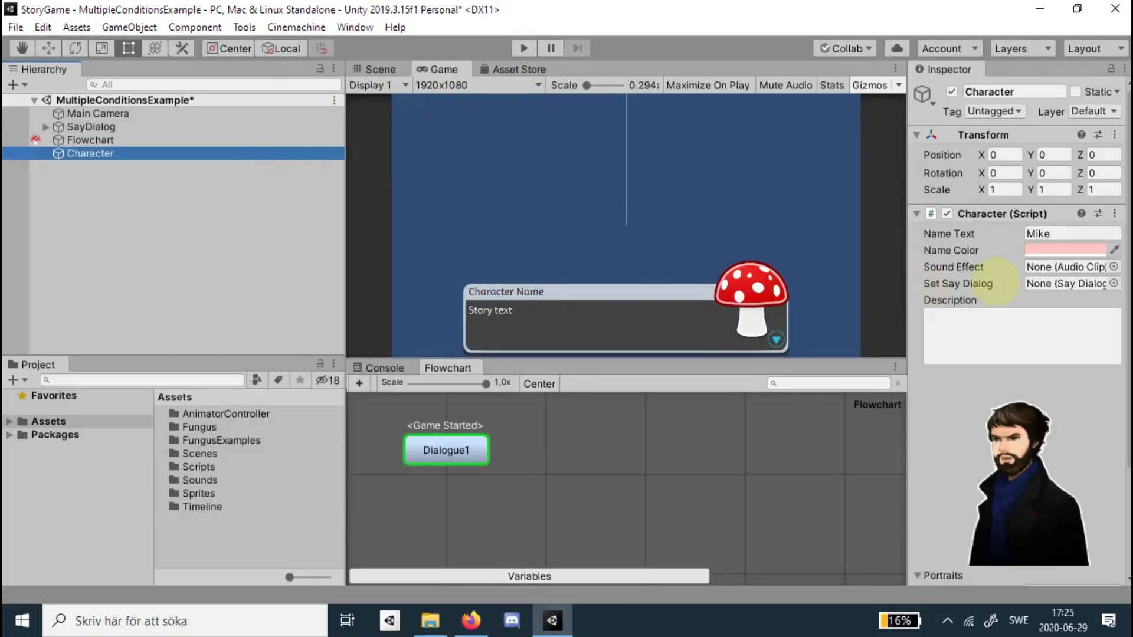
Change Mike's Name Color from pink to white (FFFFFF)
mouse_move(996, 282)
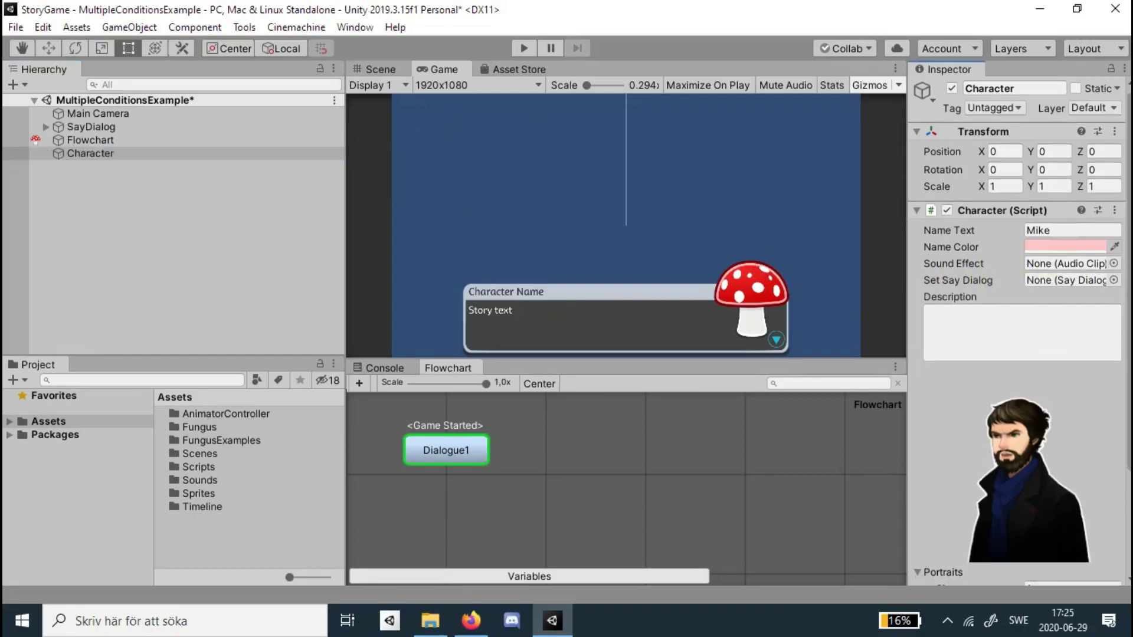
scroll(997, 281, down, 5)
scroll(1068, 243, up, 3)
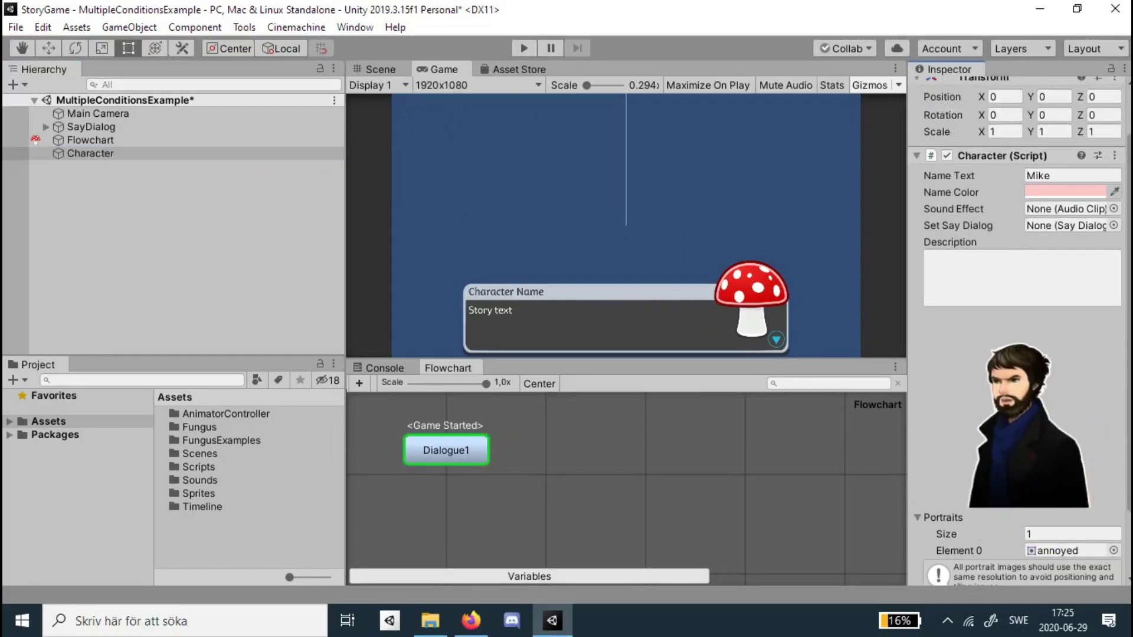
click(1056, 211)
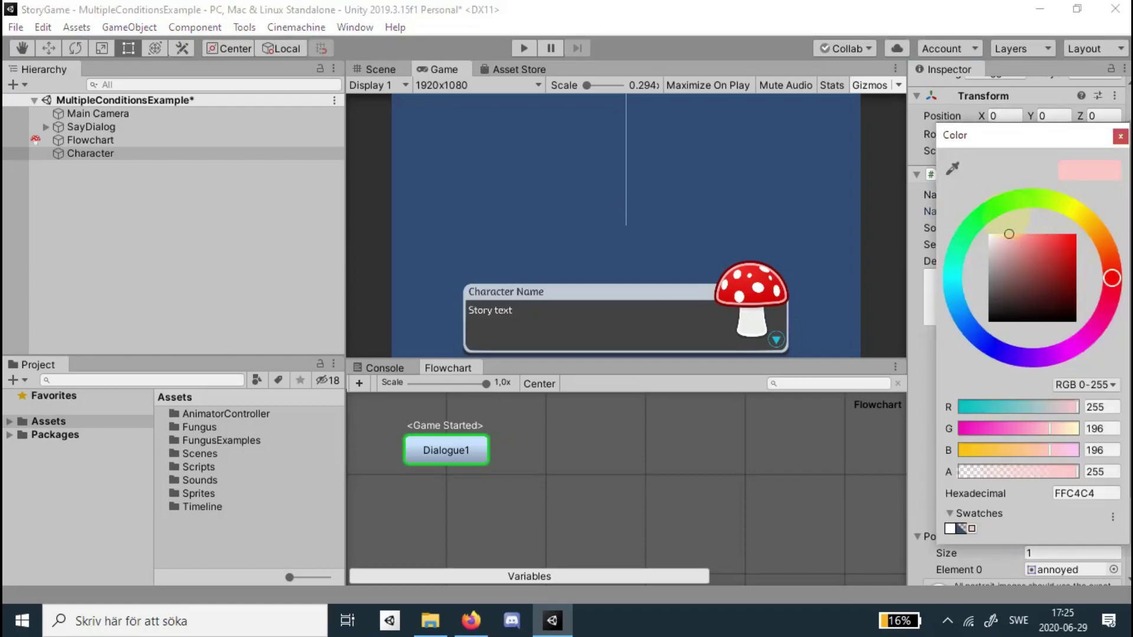
click(922, 148)
click(1045, 211)
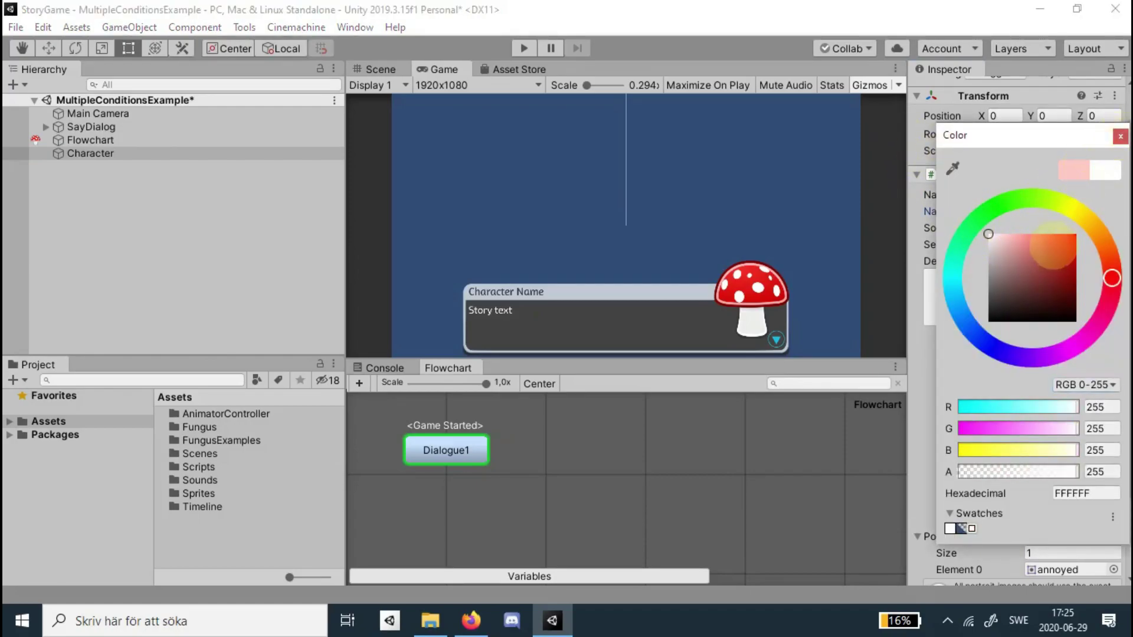
click(1120, 136)
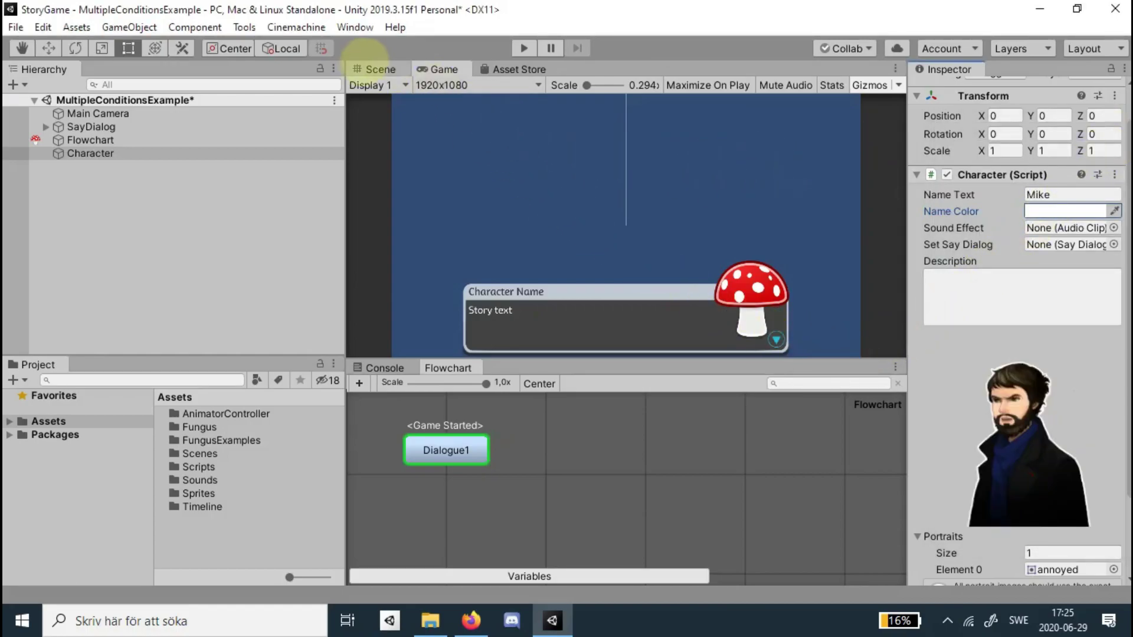
In the Scene view, expand SayDialog and frame its Panel, undoing an accidental move
click(375, 66)
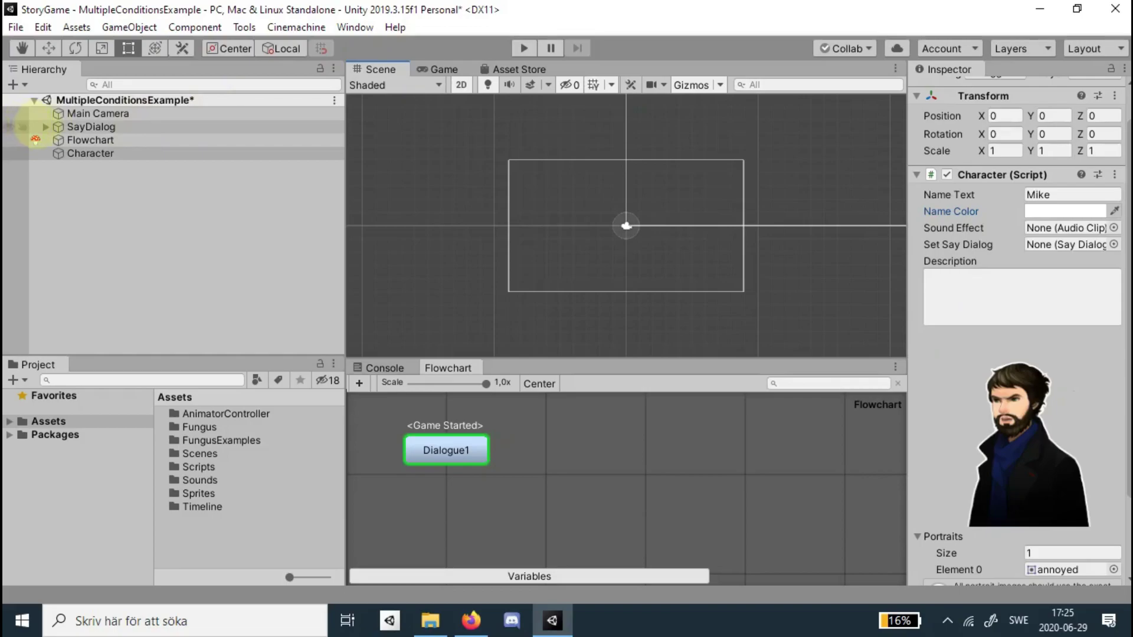
click(45, 126)
click(90, 140)
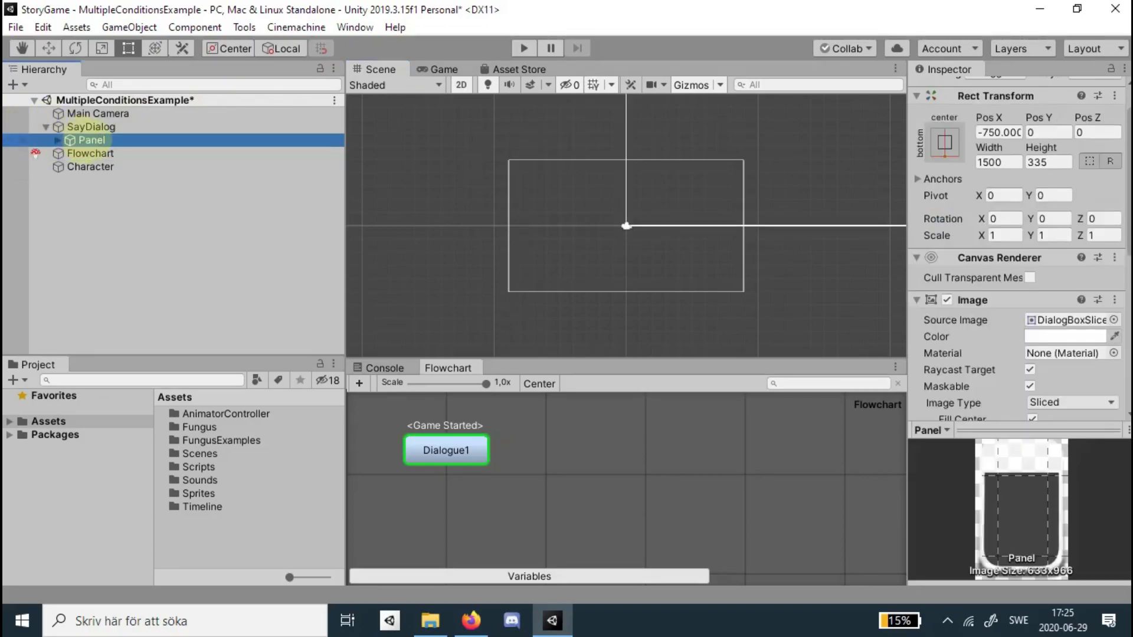
double_click(90, 140)
click(548, 164)
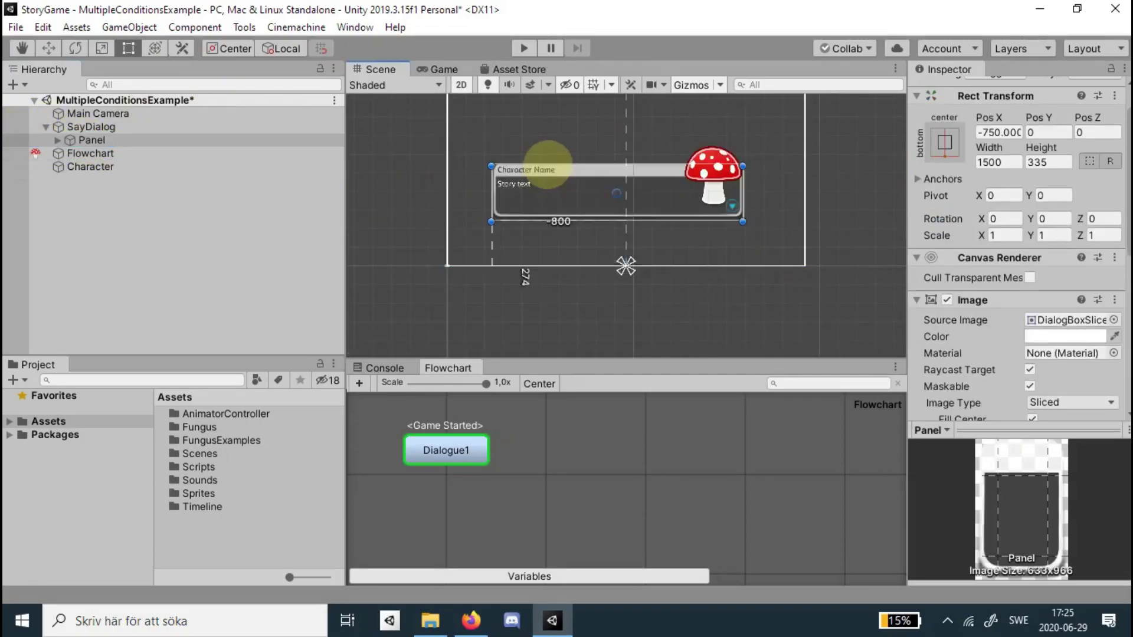
drag(547, 164, 573, 186)
key(ctrl+z)
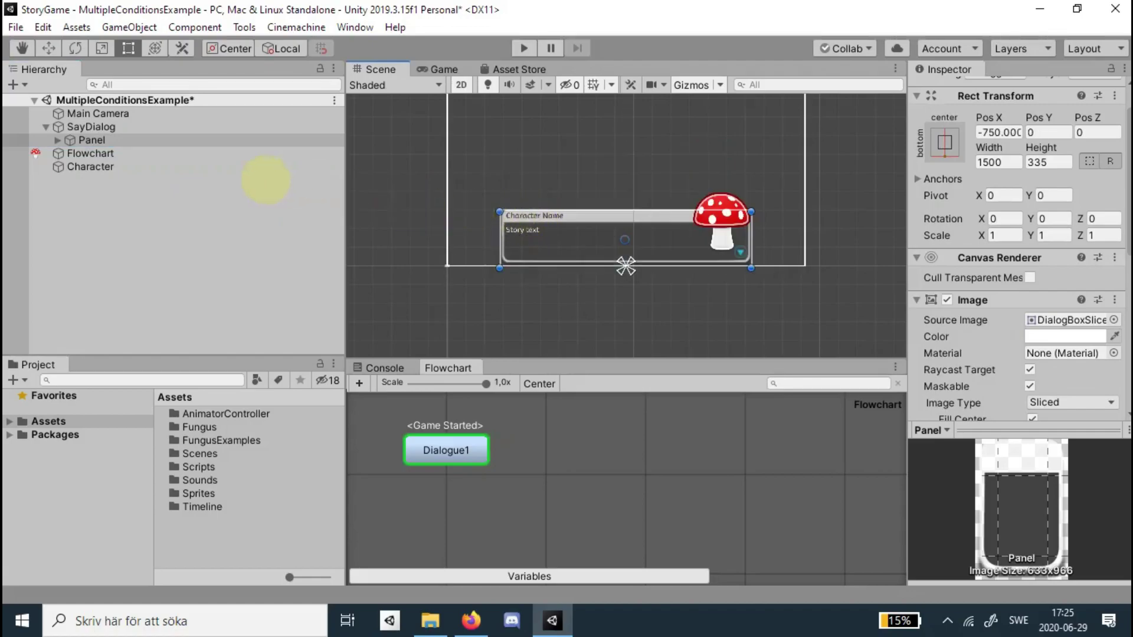
Inspect NameText's font settings (Amaranth-Regular, size 50) without changing them
click(58, 140)
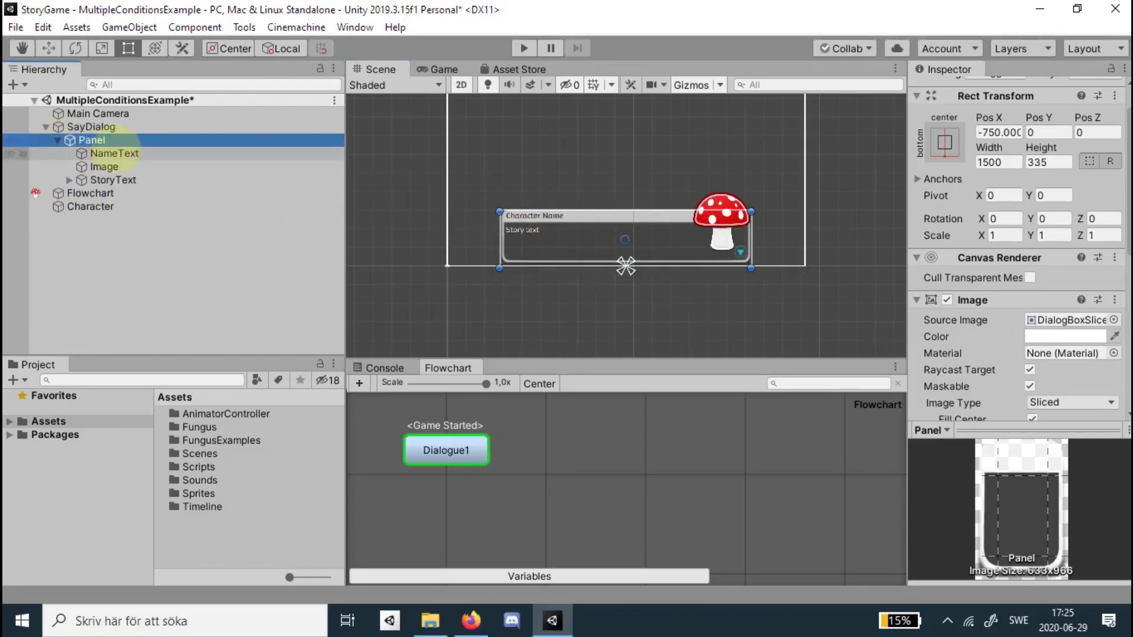
click(112, 153)
scroll(1020, 248, down, 5)
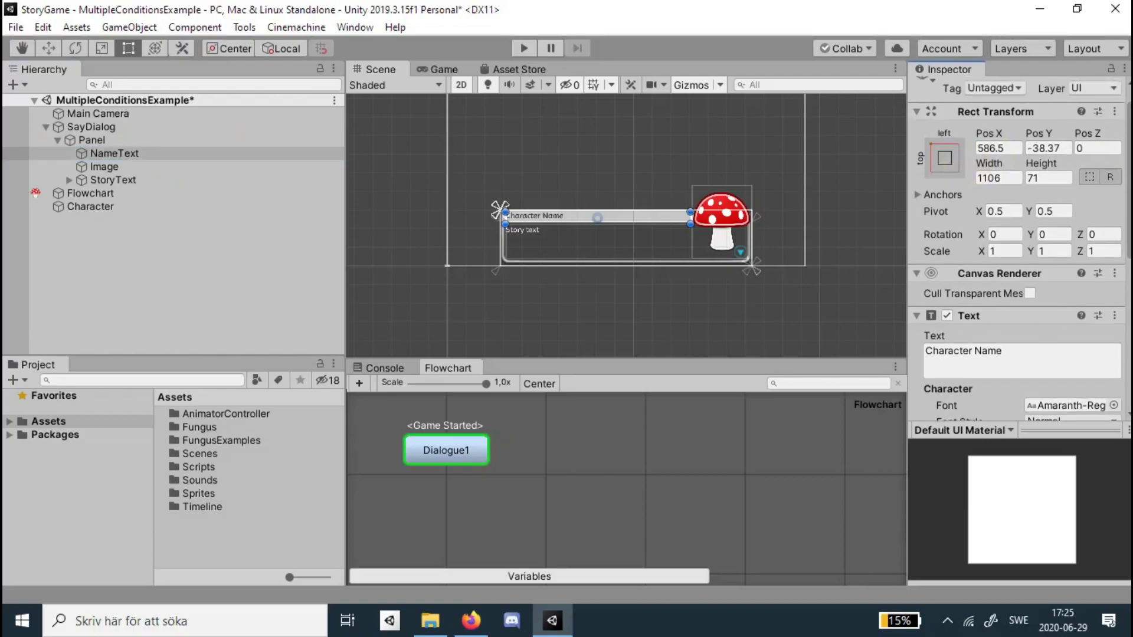
click(1113, 169)
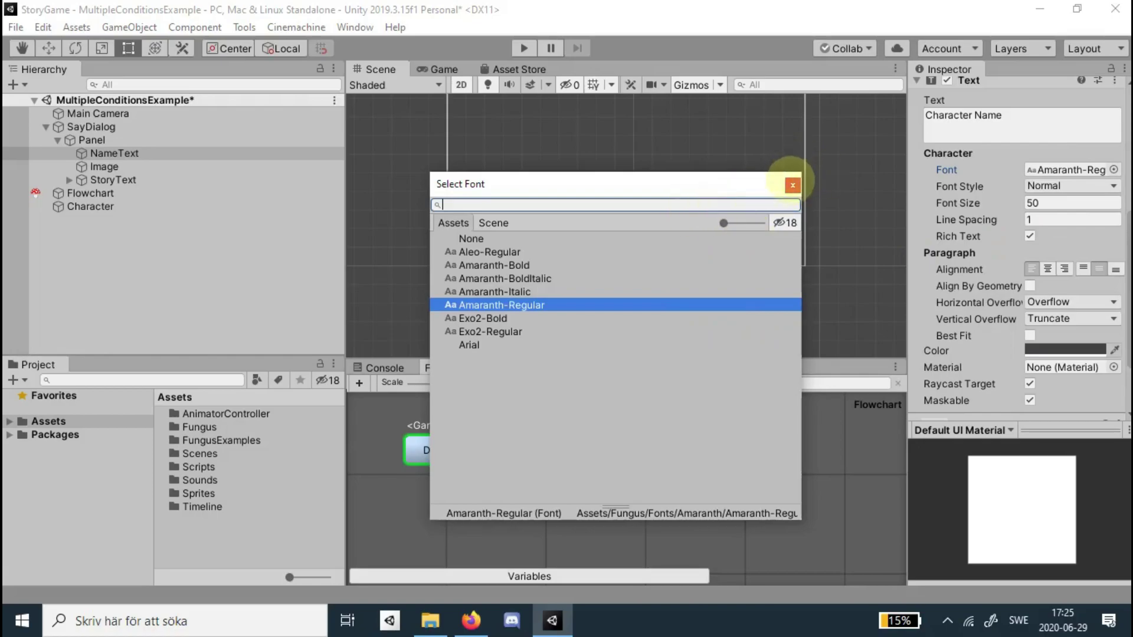
click(793, 185)
Inspect the Image and StoryText parts, keeping StoryText at Exo2-Regular size 45
click(227, 166)
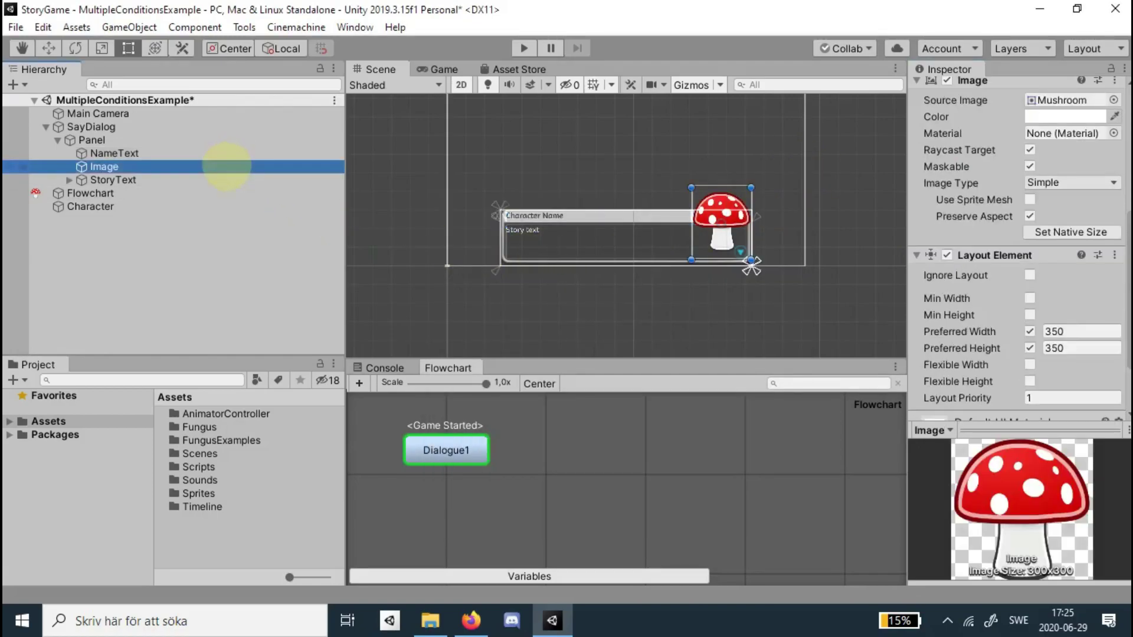
click(230, 180)
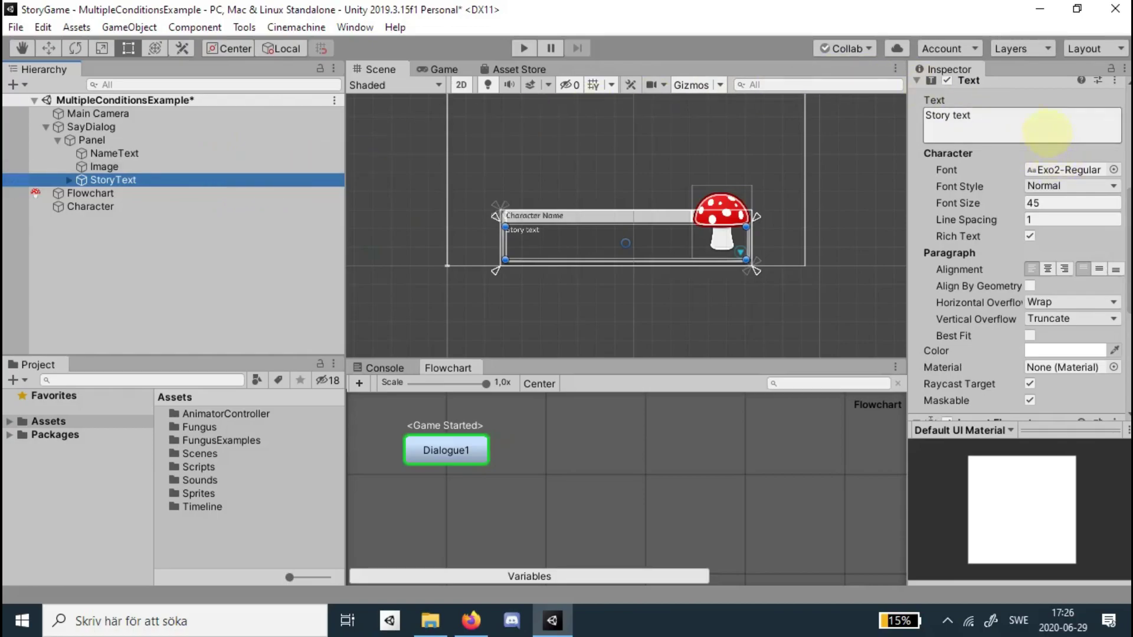
click(1047, 204)
text(105)
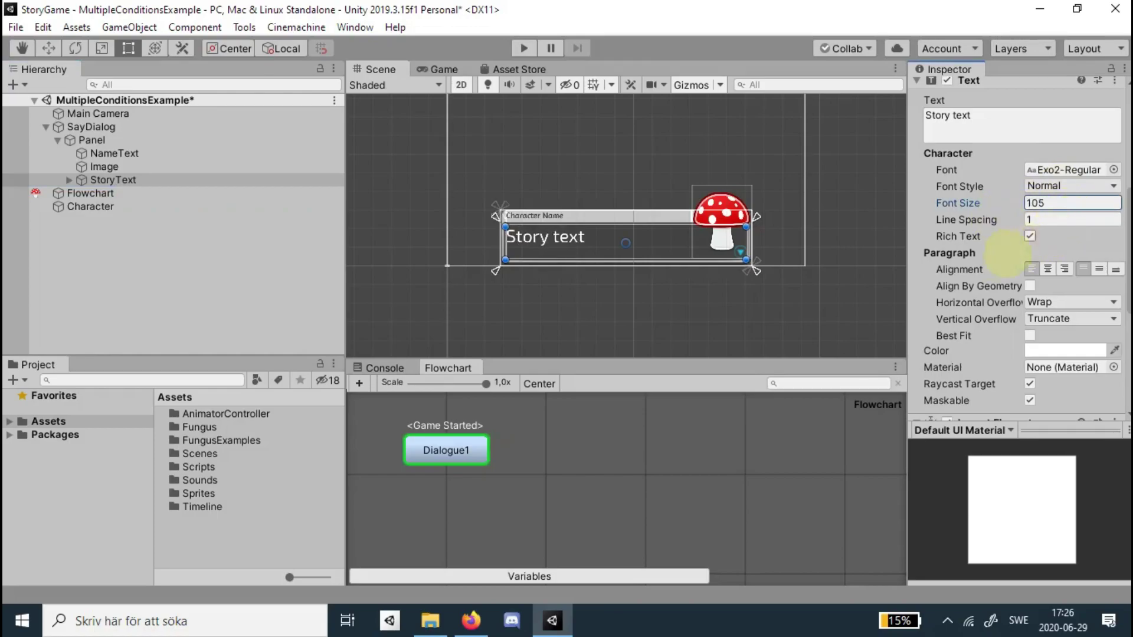
key(Escape)
scroll(945, 222, up, 3)
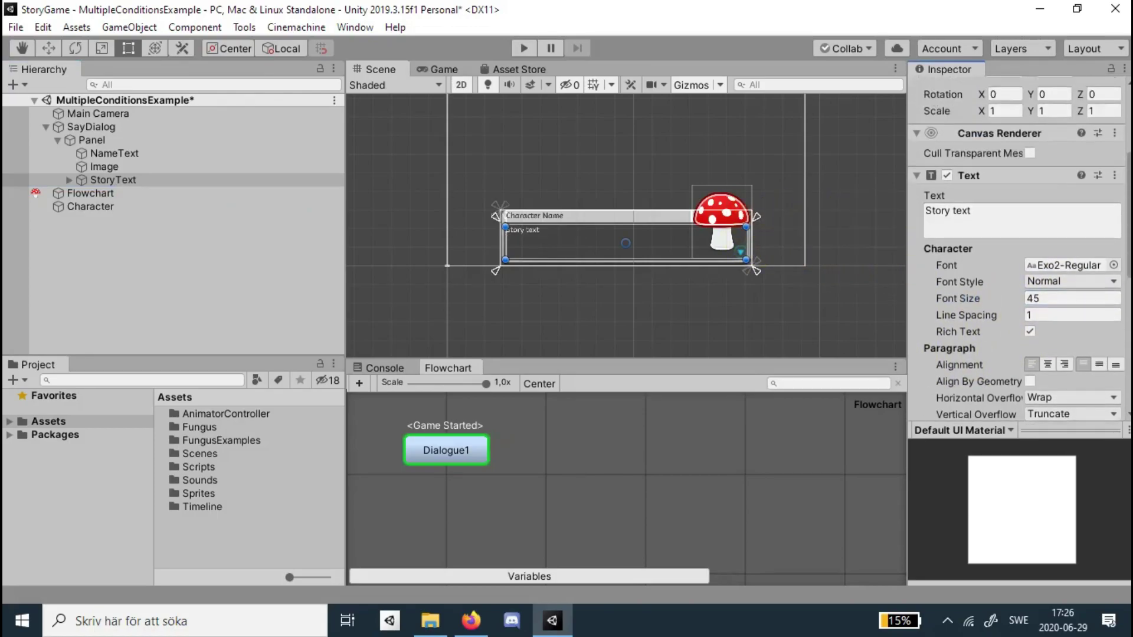
scroll(1018, 248, up, 5)
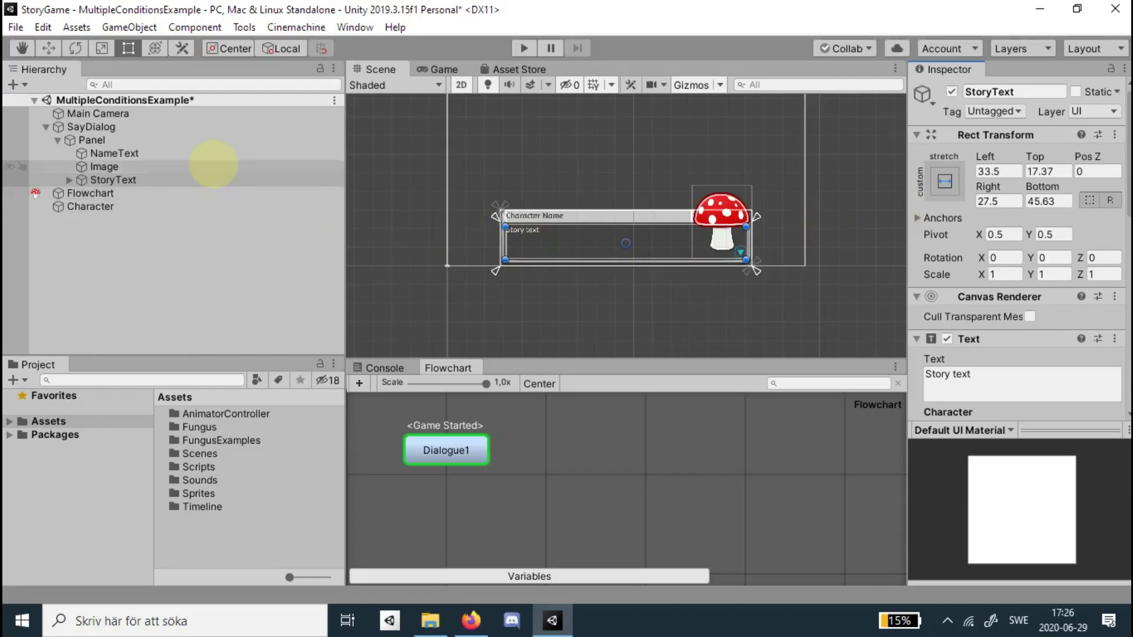
click(273, 140)
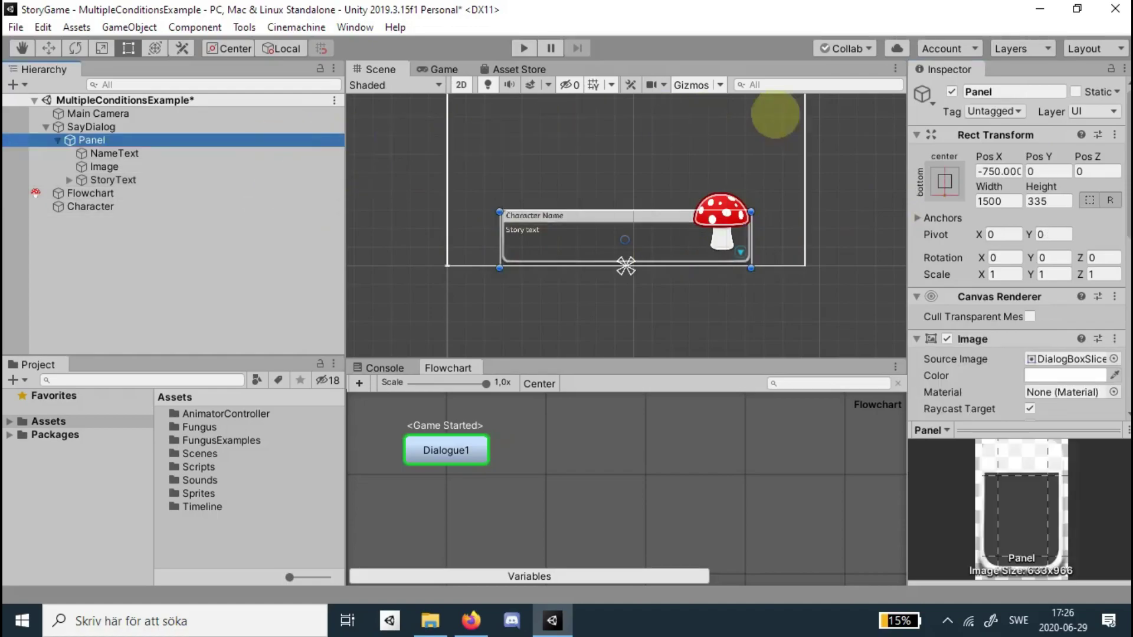
click(947, 94)
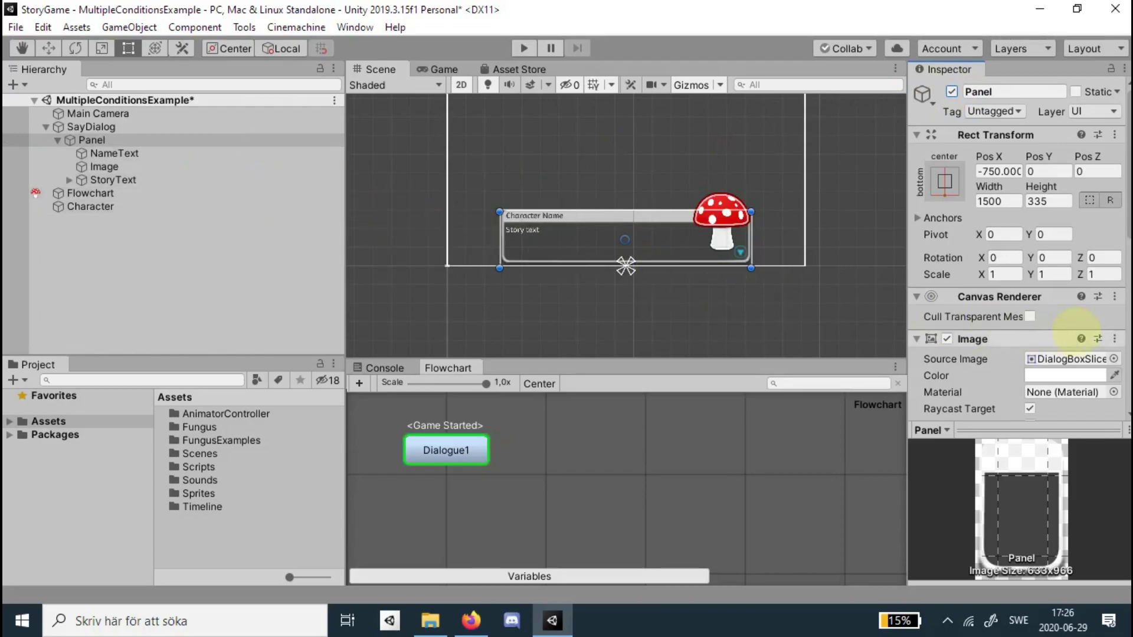
click(1065, 375)
click(1046, 249)
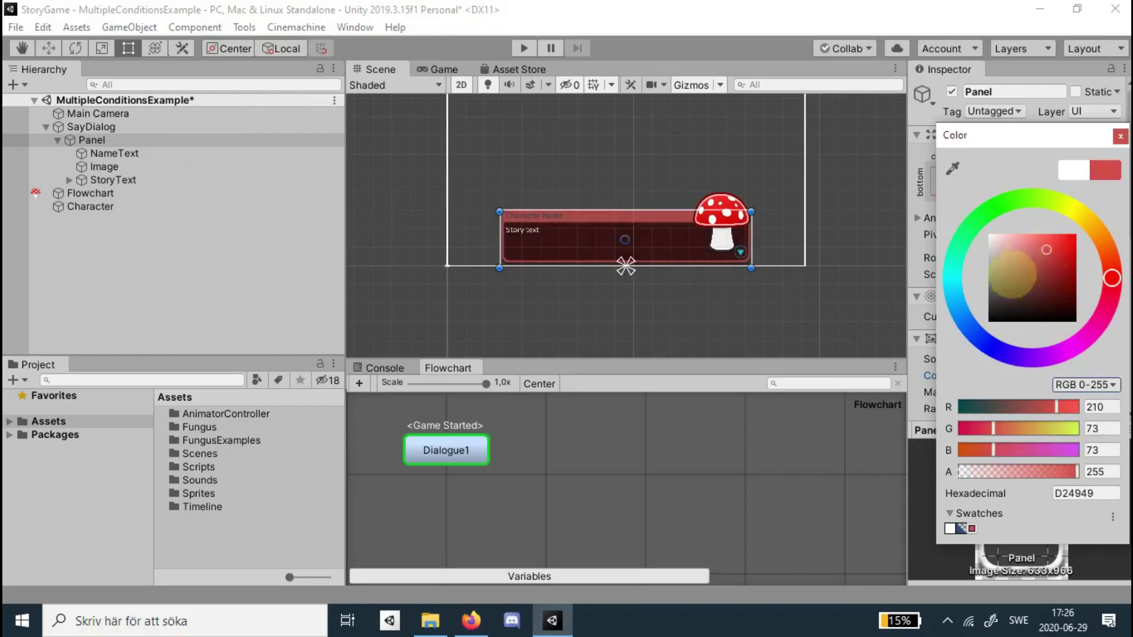
drag(1047, 250, 988, 235)
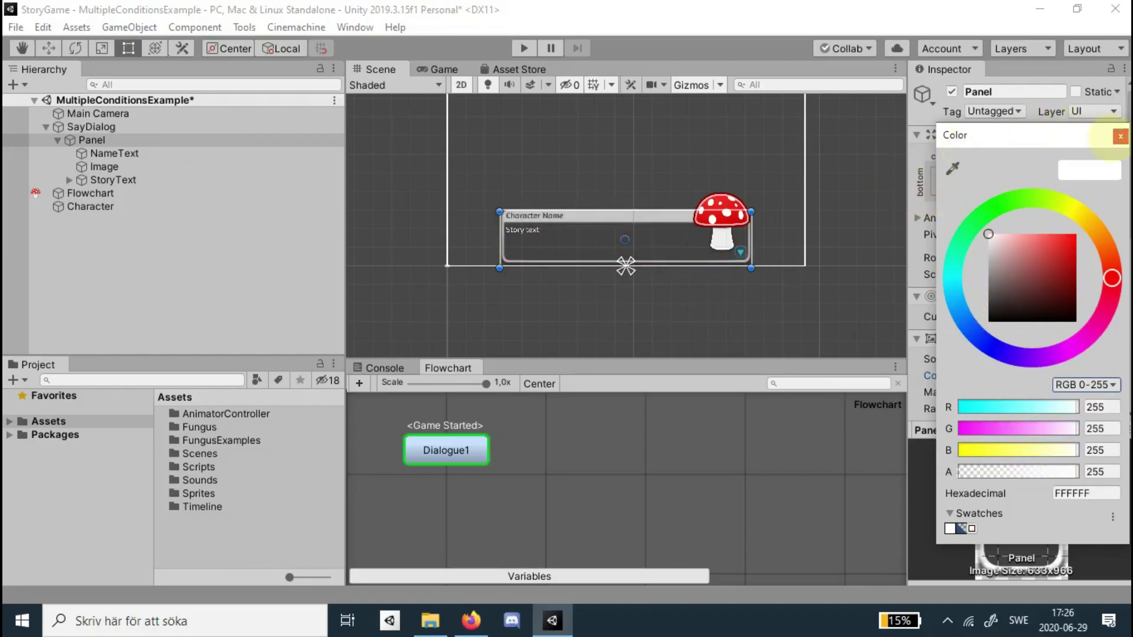
click(1120, 136)
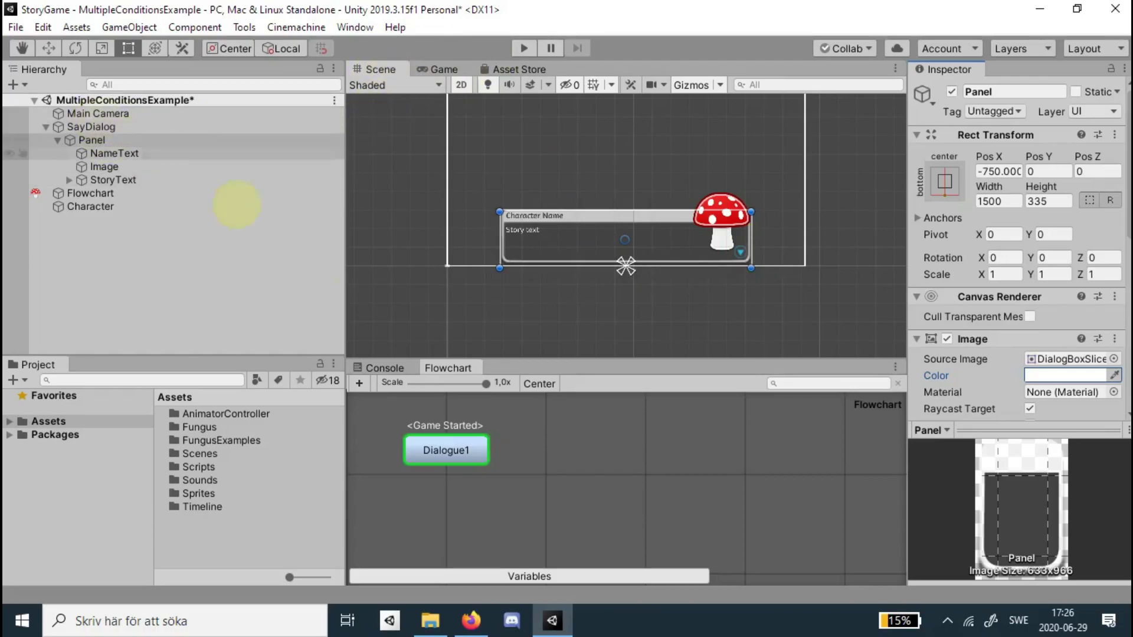
Add a second Narrative/Say command to the Dialogue1 block
click(447, 450)
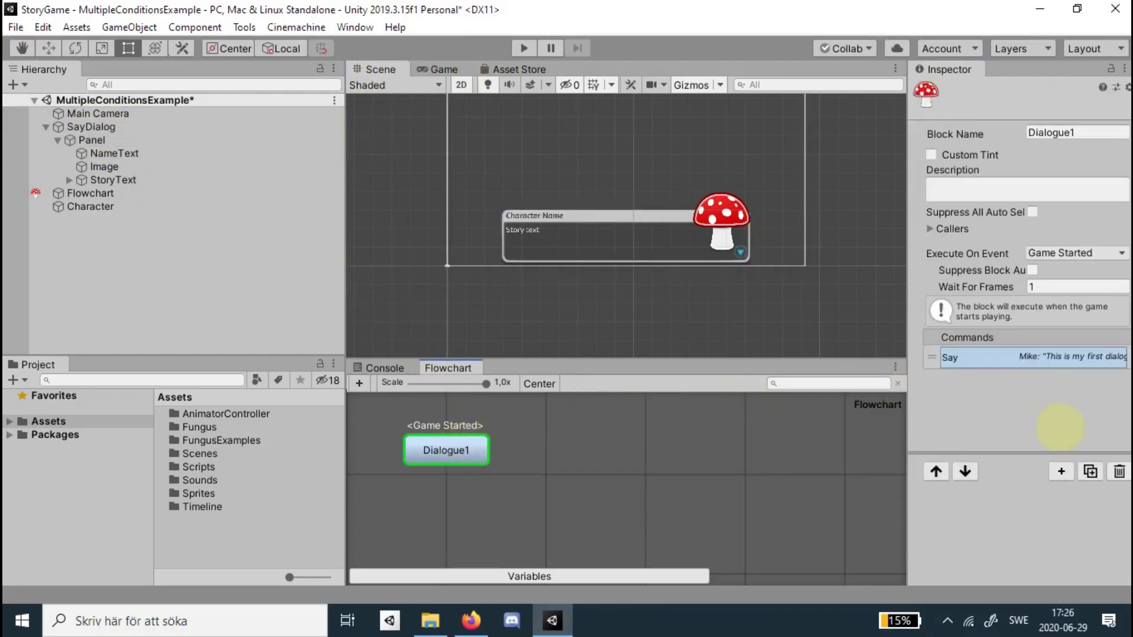
click(1073, 357)
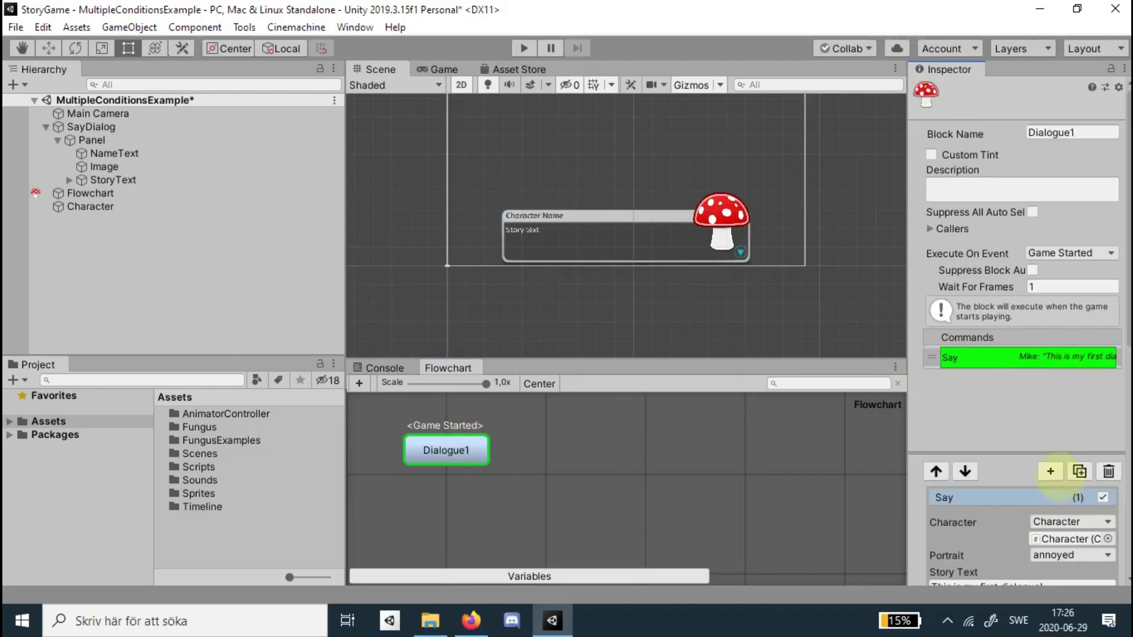
click(1051, 472)
text(sa)
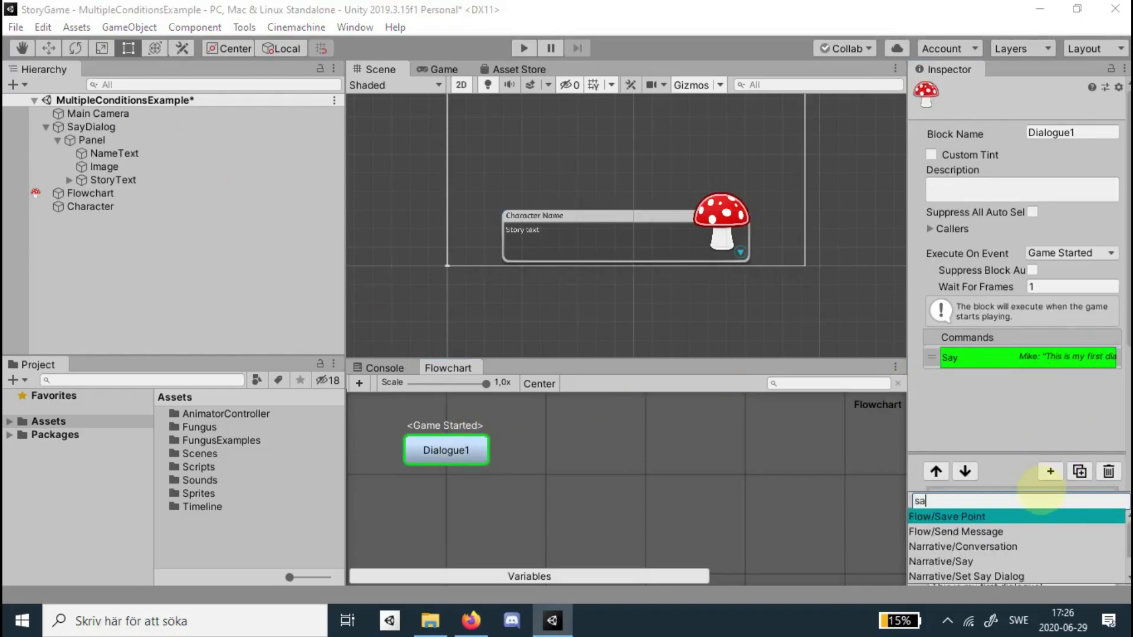
text(y)
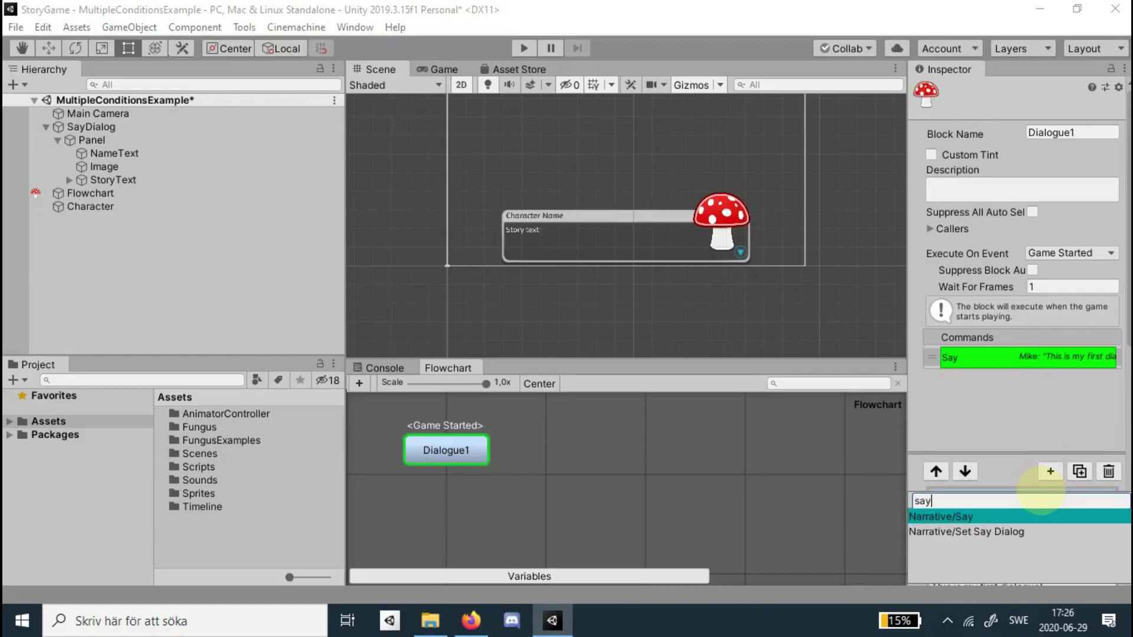
key(Return)
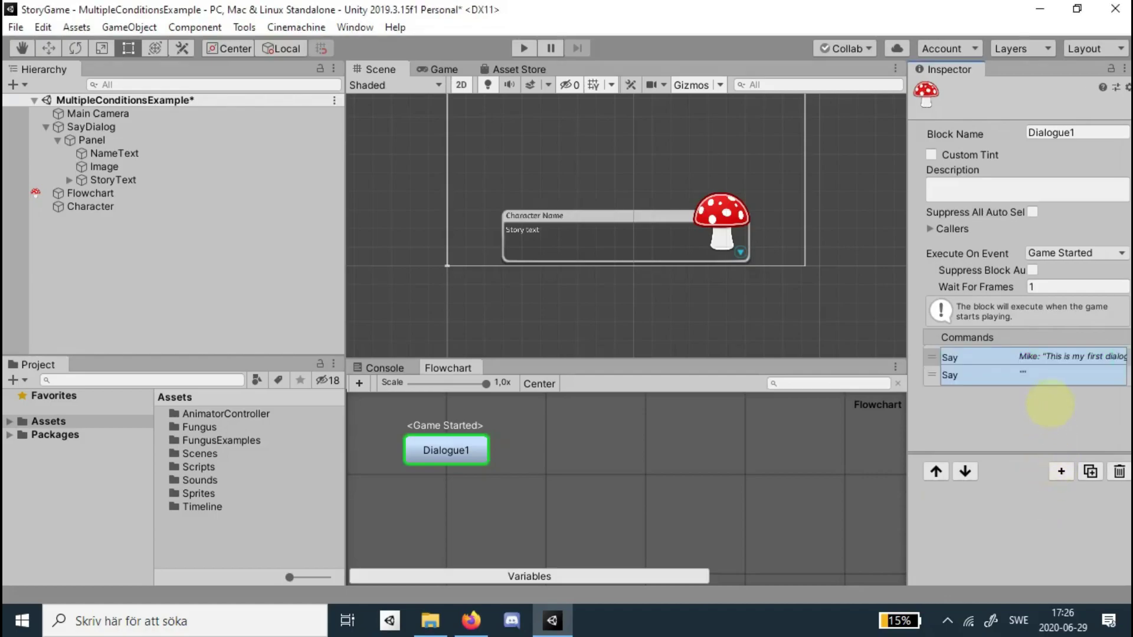
Make Mike's Character the speaker of the new Say command, then select the Character object
click(1048, 376)
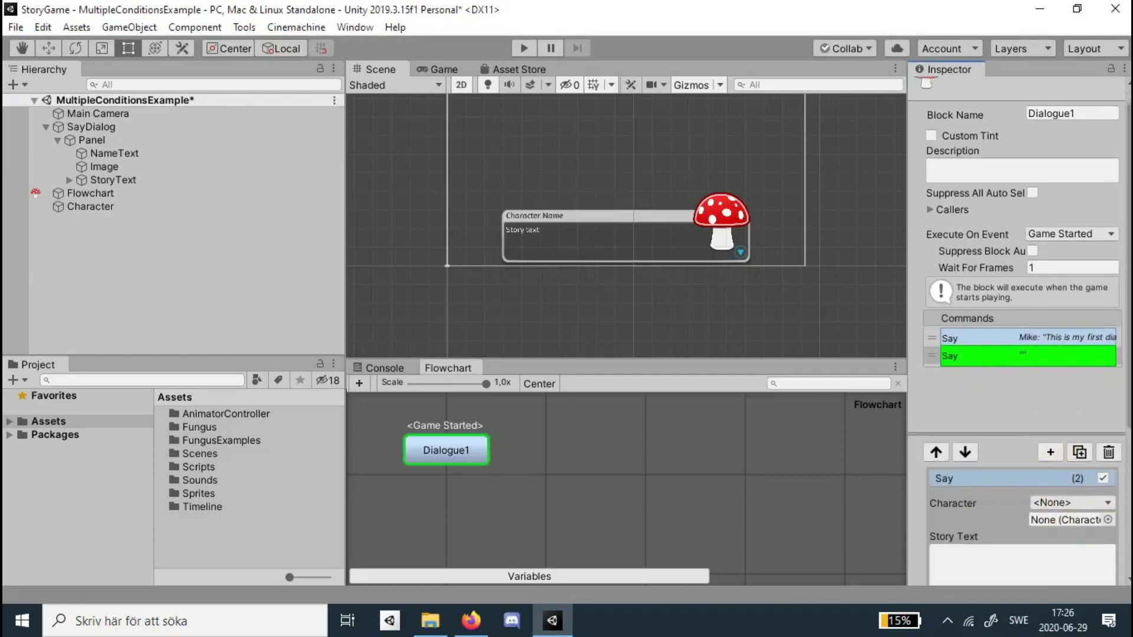
scroll(1075, 411, down, 5)
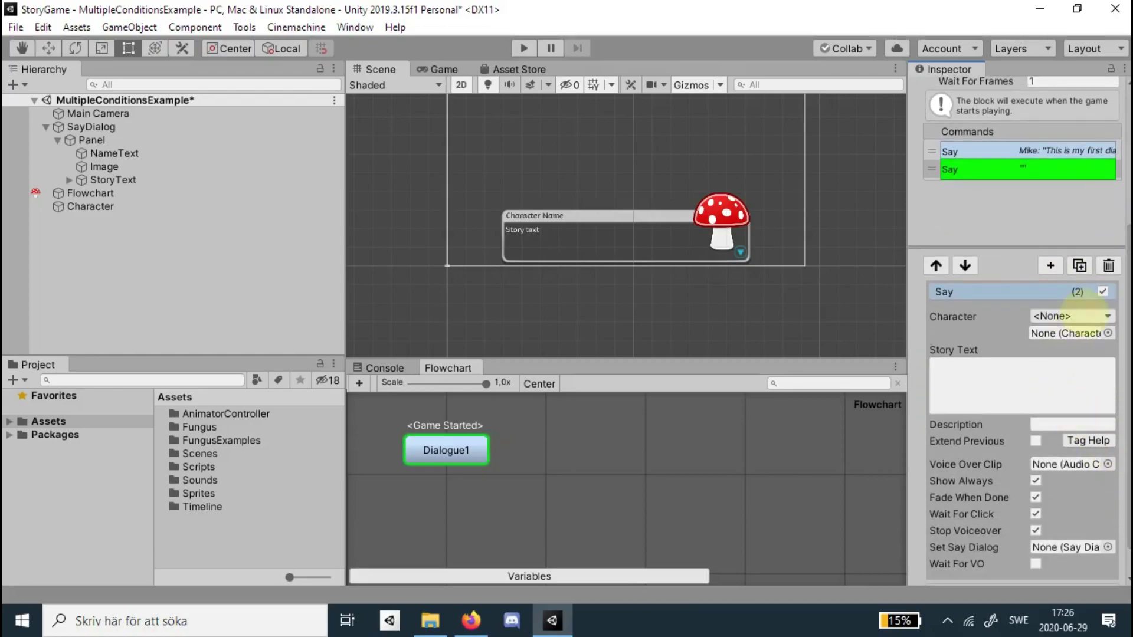
click(1099, 317)
click(1091, 353)
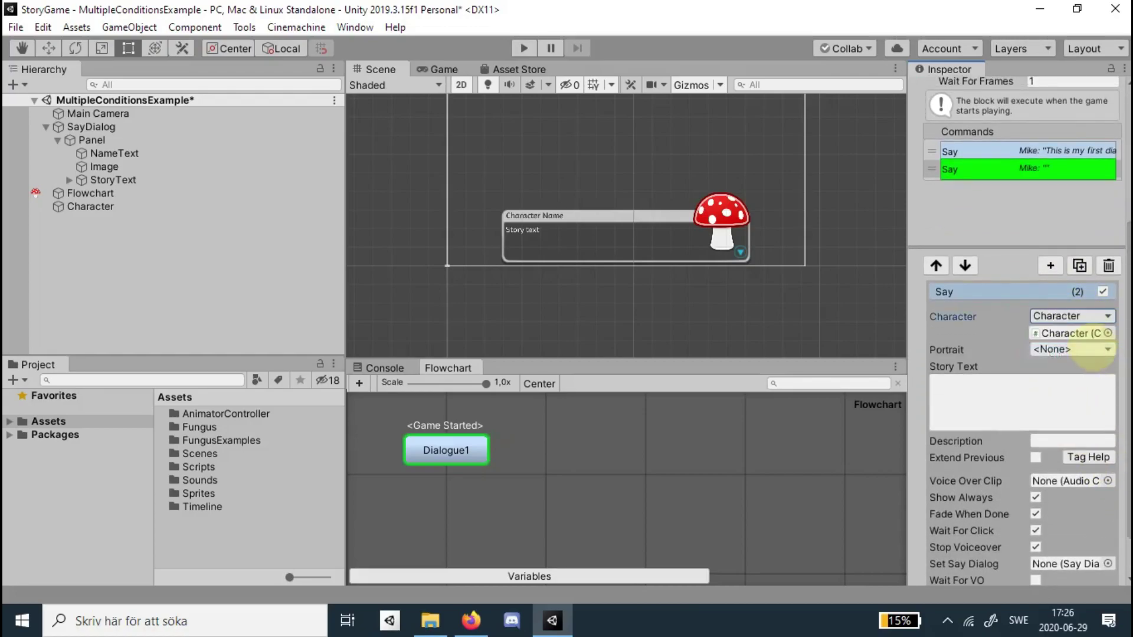
click(1091, 351)
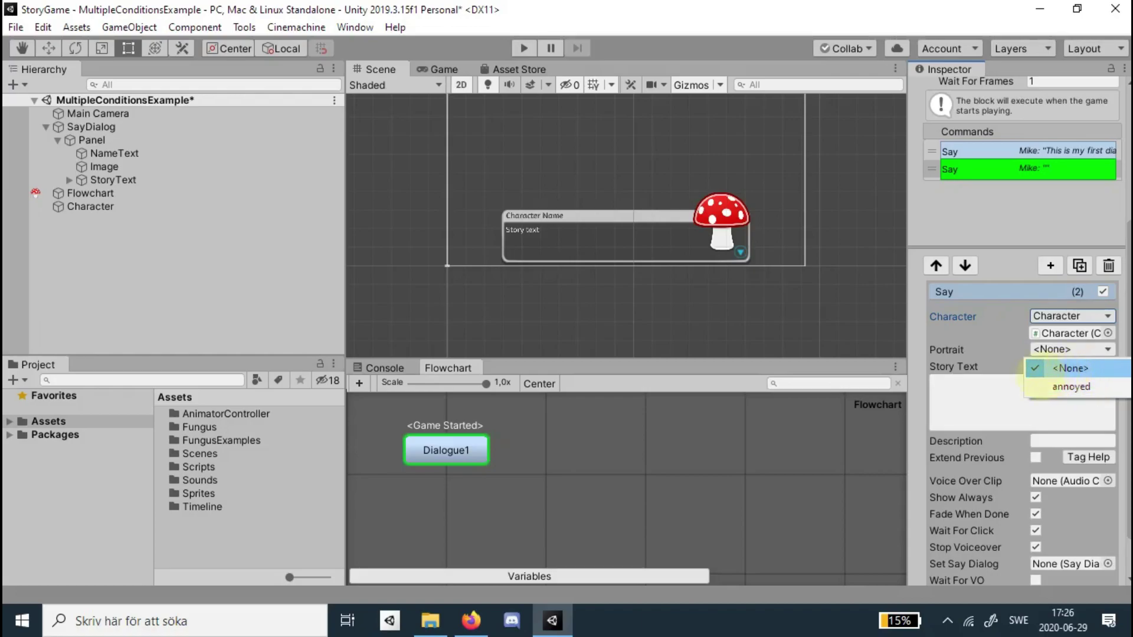
click(1038, 369)
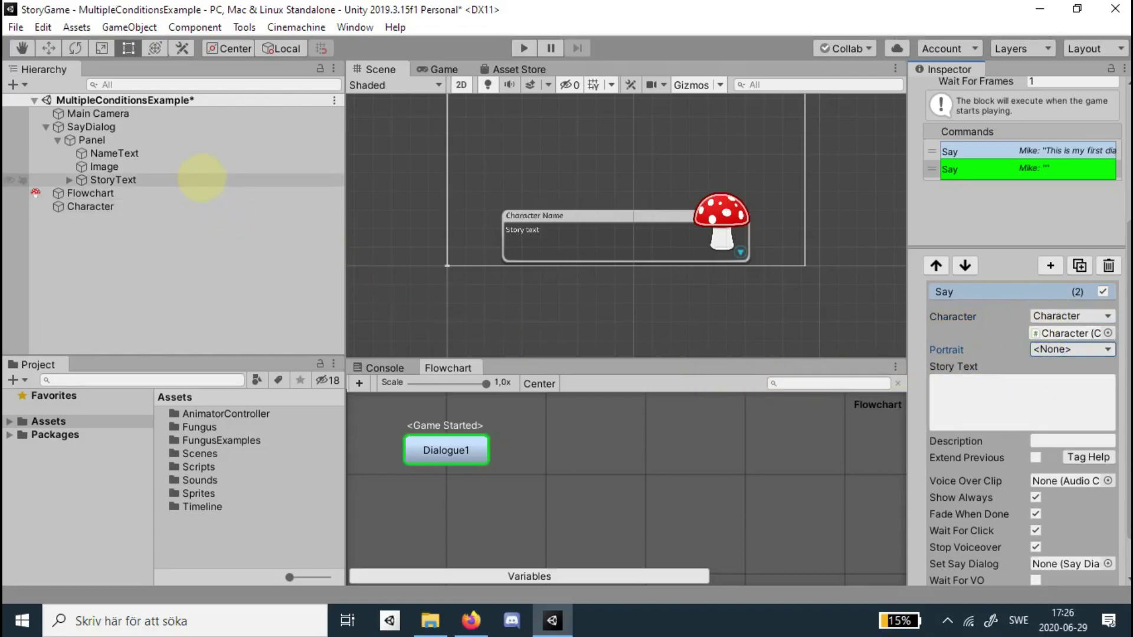
click(164, 206)
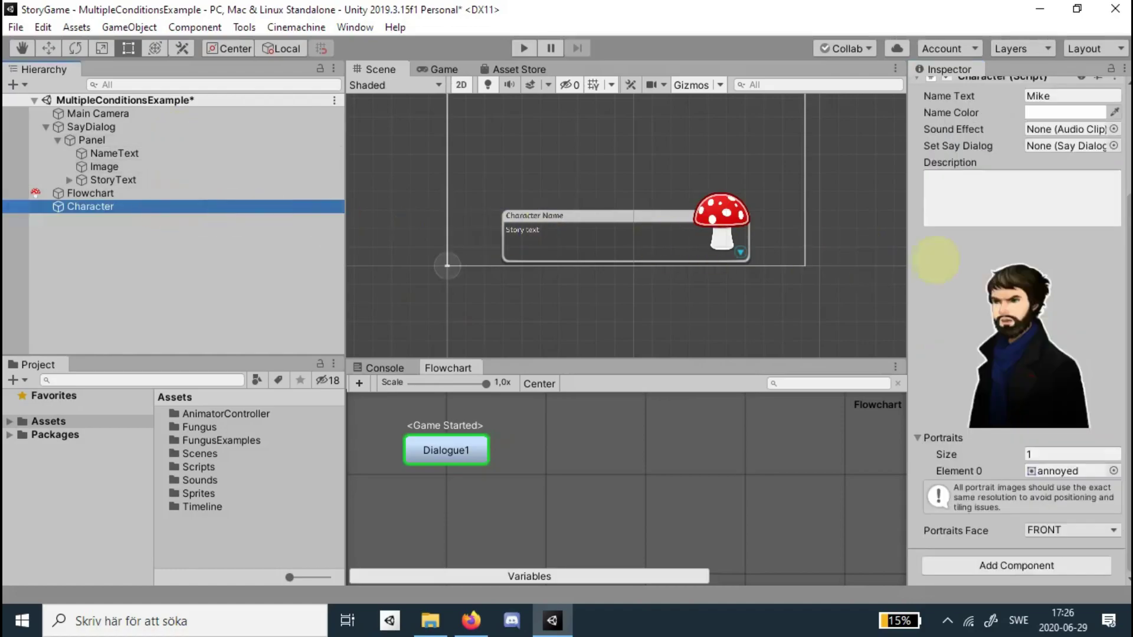
Set the Character's Portraits size to 2
click(936, 260)
scroll(935, 259, up, 2)
scroll(936, 259, down, 2)
text(2)
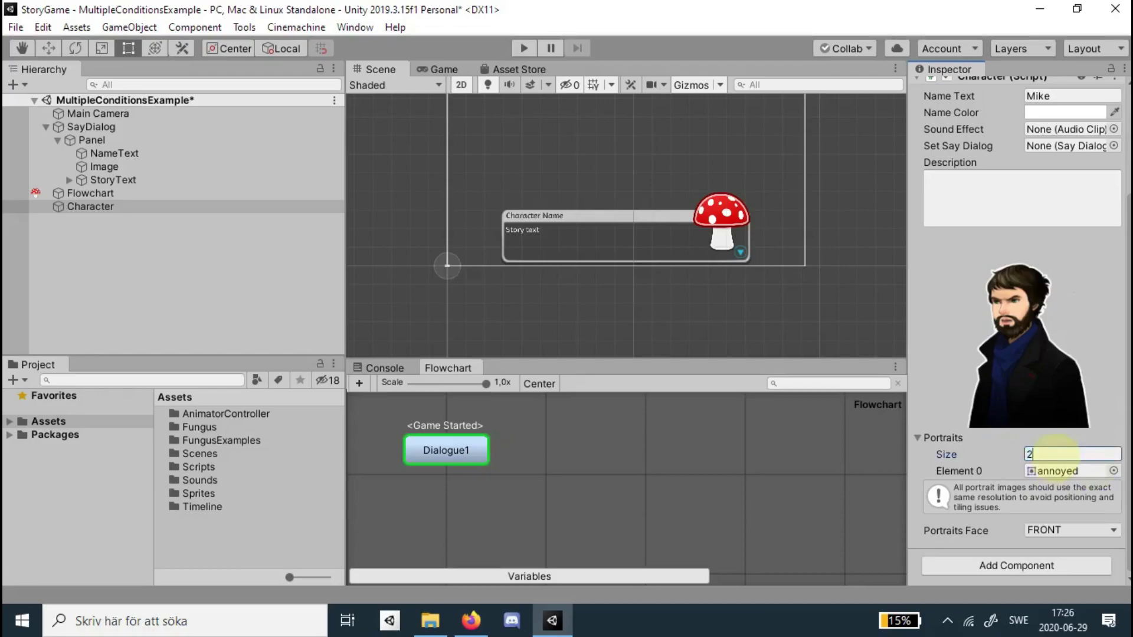
key(Return)
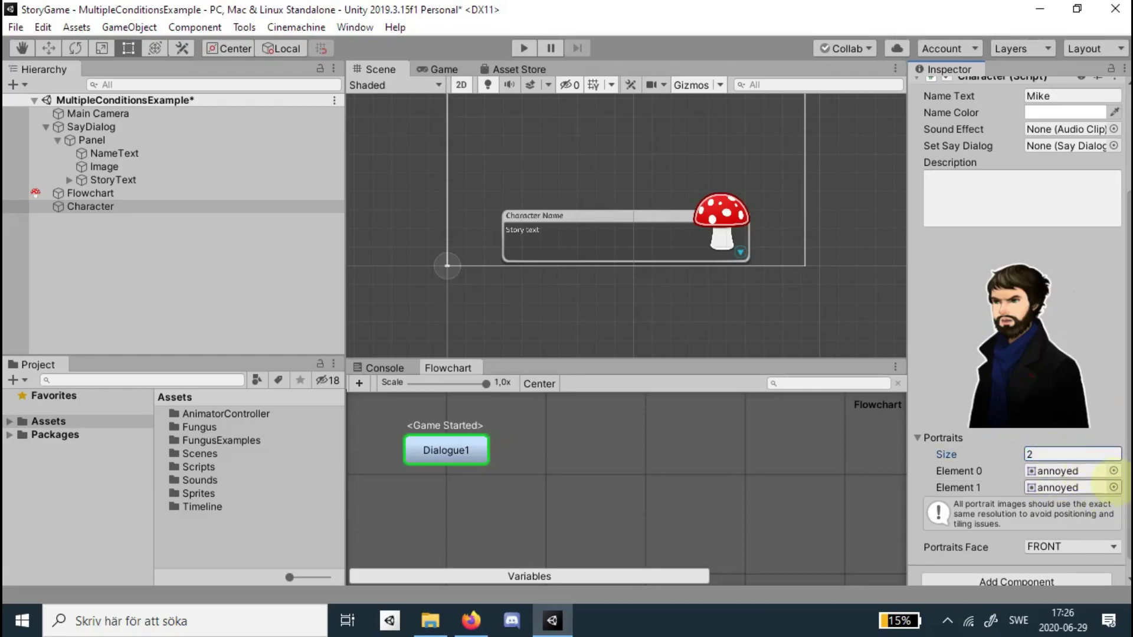
Assign the Sherlock 'excited' sprite to portrait Element 1
click(1114, 487)
click(614, 370)
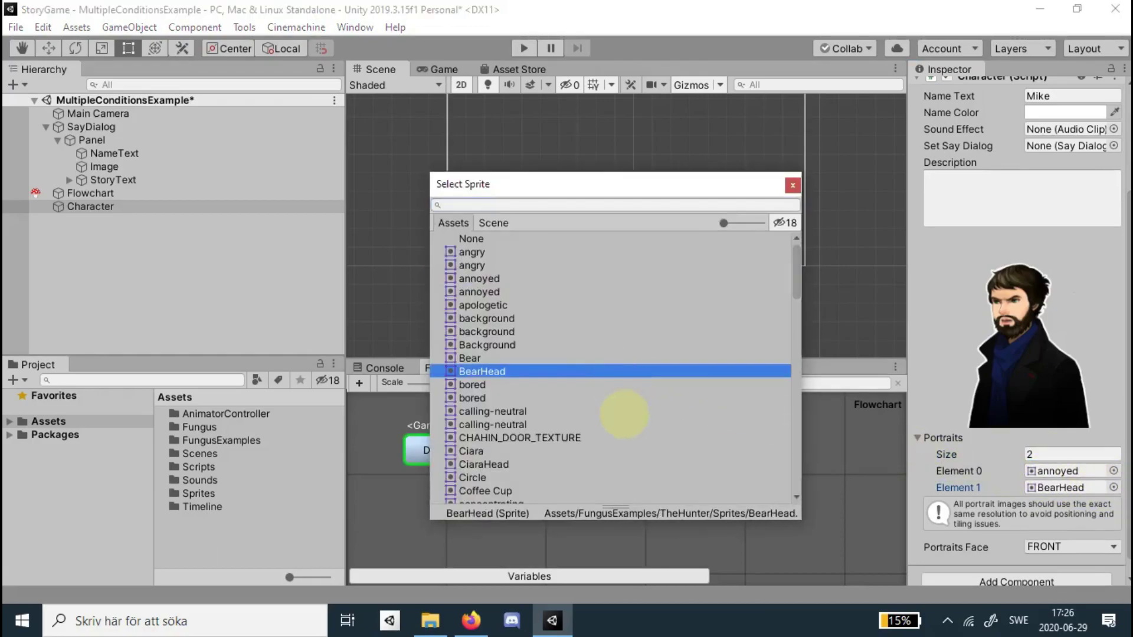
click(624, 412)
click(597, 344)
click(579, 293)
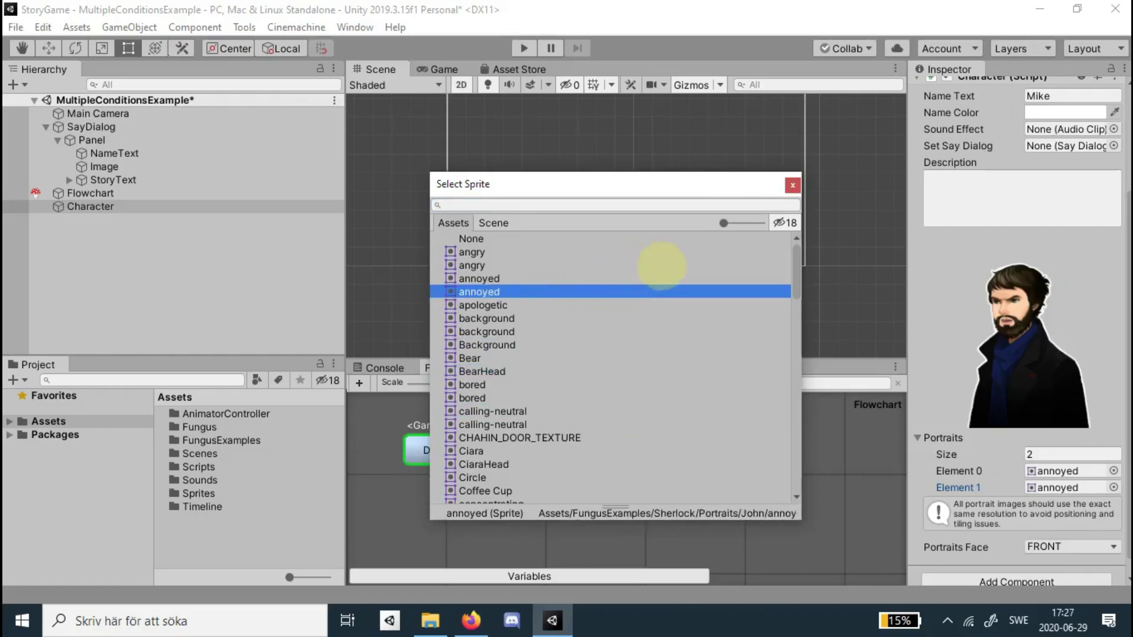
mouse_move(797, 282)
mouse_down()
mouse_move(798, 330)
mouse_move(800, 280)
mouse_up()
drag(798, 273, 796, 356)
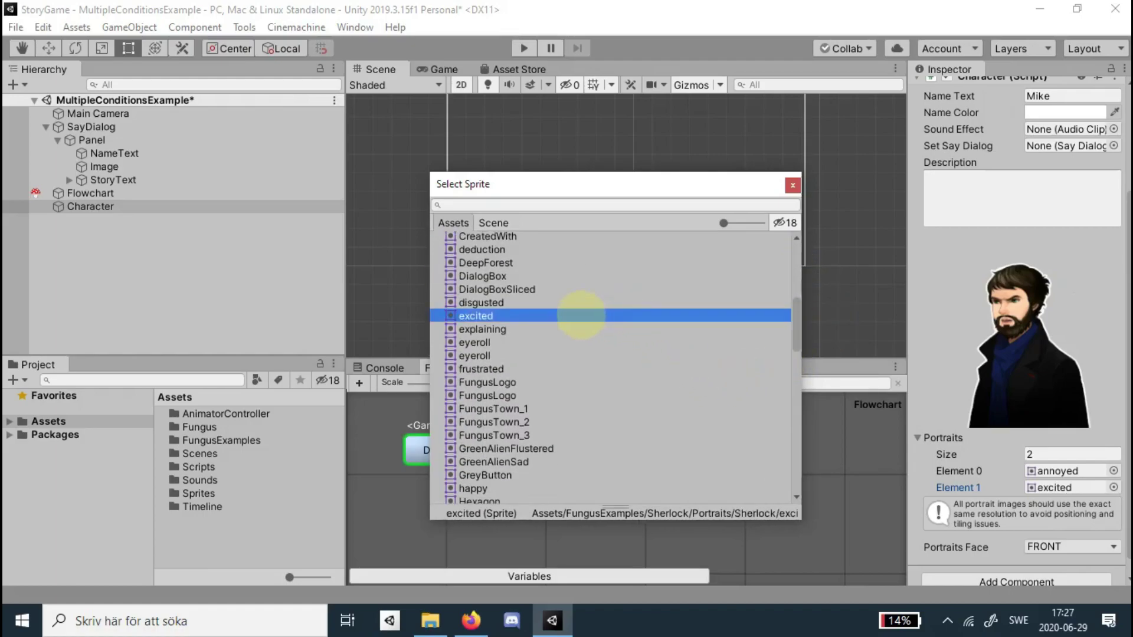
double_click(585, 315)
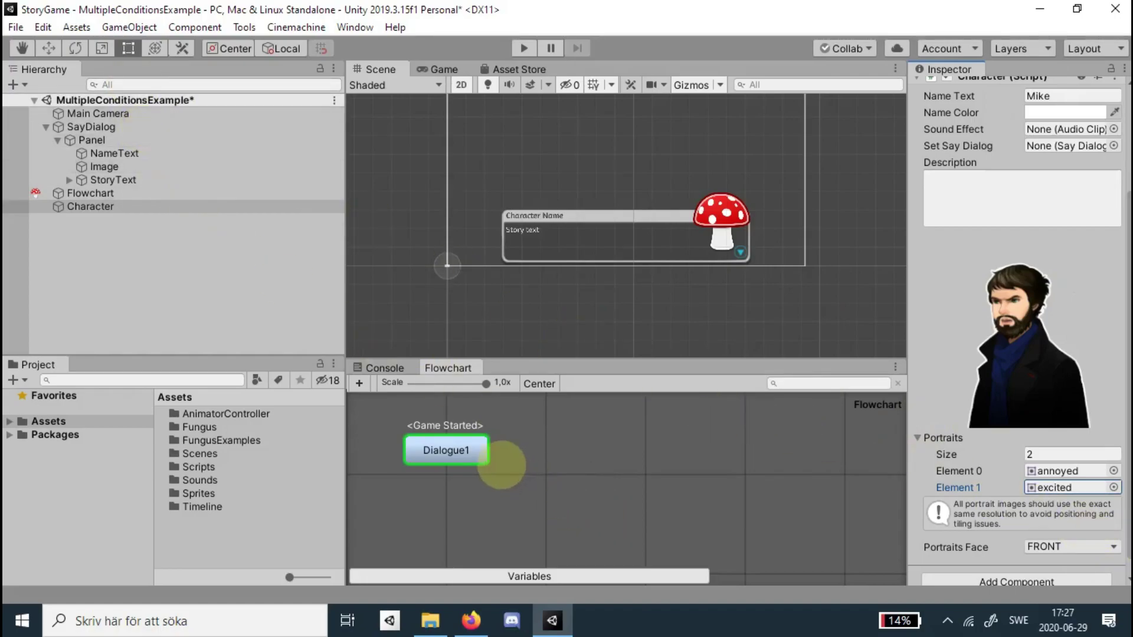
click(479, 452)
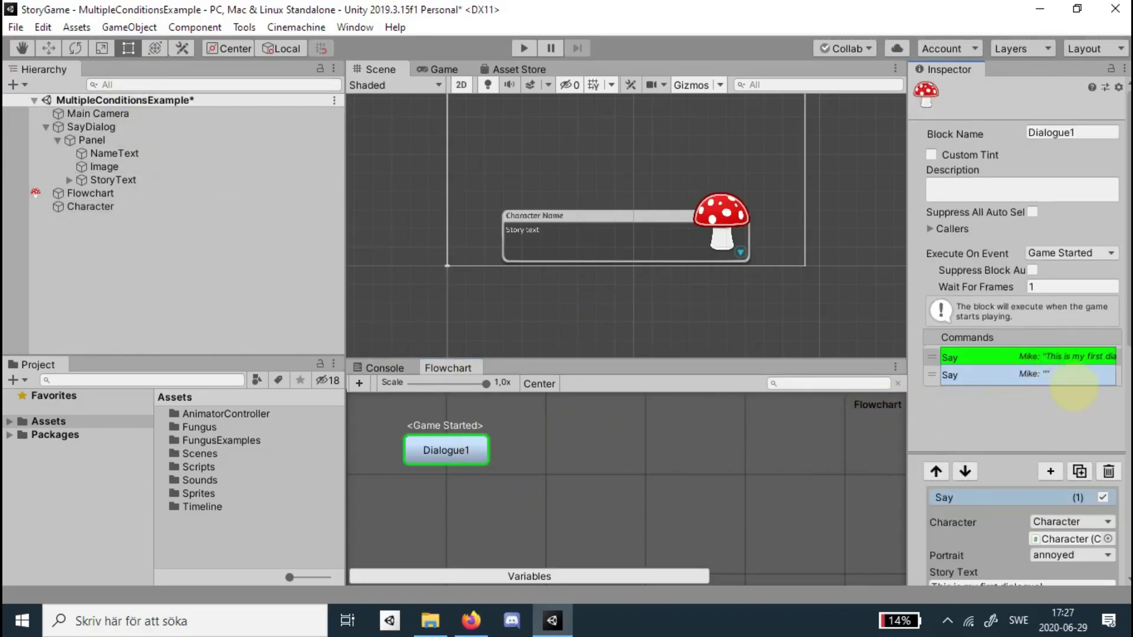
Give the second Say line the excited portrait and 'Thanks for watching!' text, then start the game
click(1071, 378)
click(1092, 555)
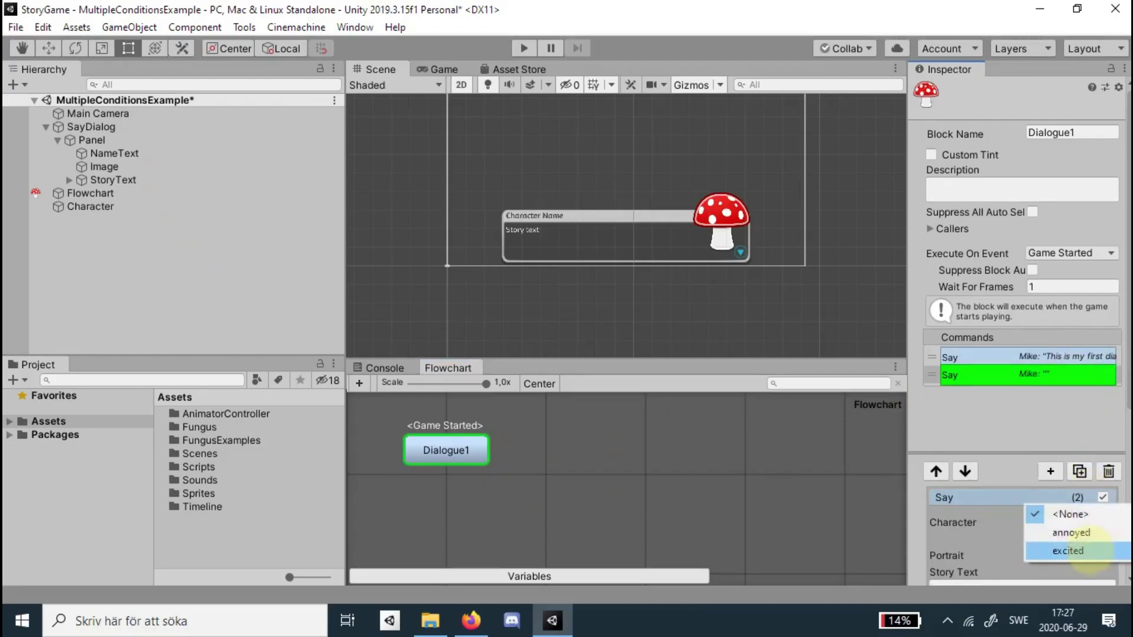
click(1062, 528)
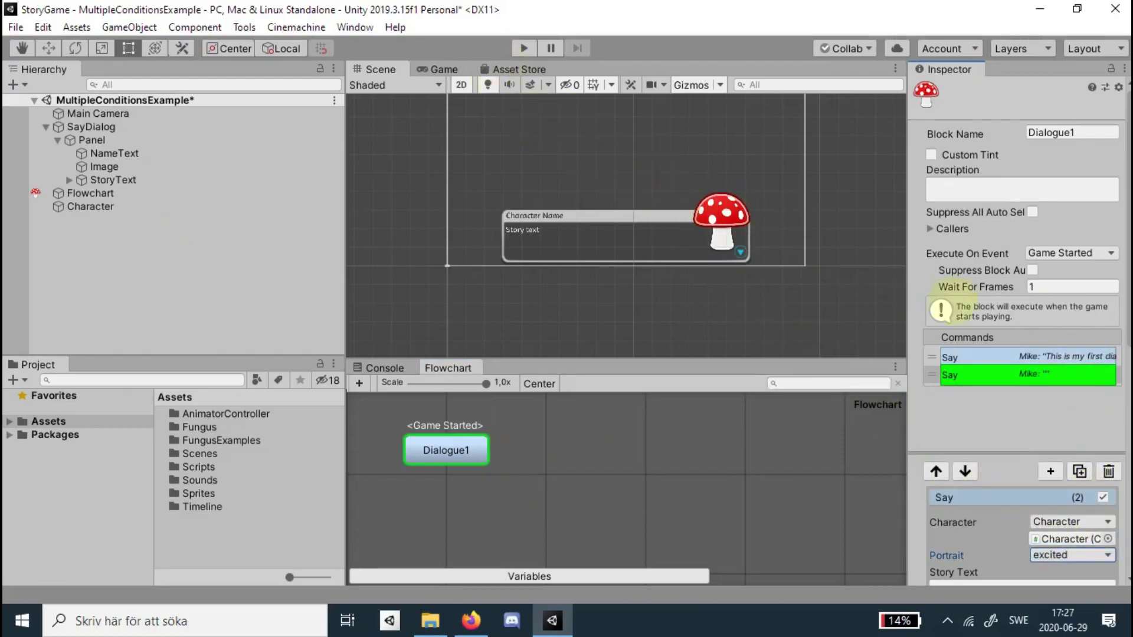
scroll(944, 289, down, 5)
text(Thanks for watching!)
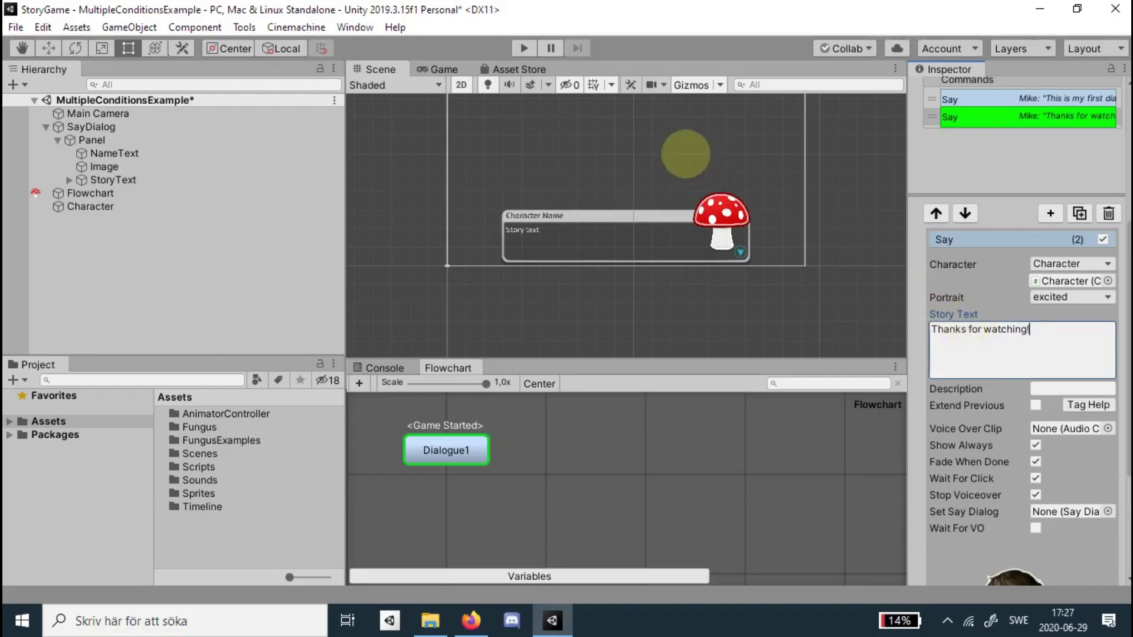
click(523, 48)
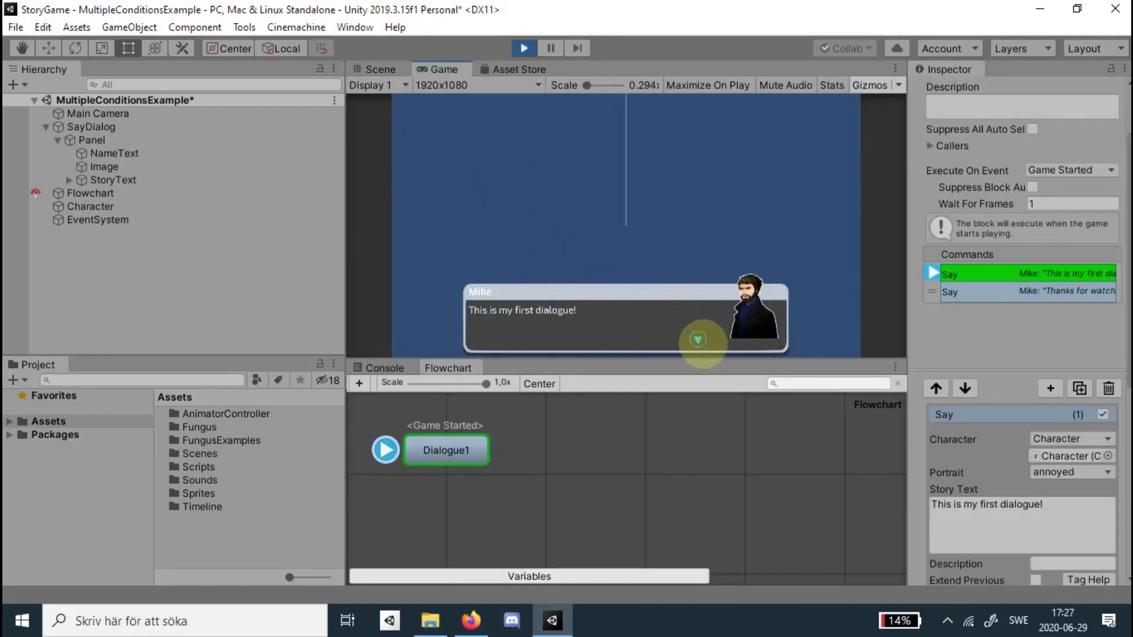
Advance to Mike's excited 'Thanks for watching!' line and dismiss it
click(697, 339)
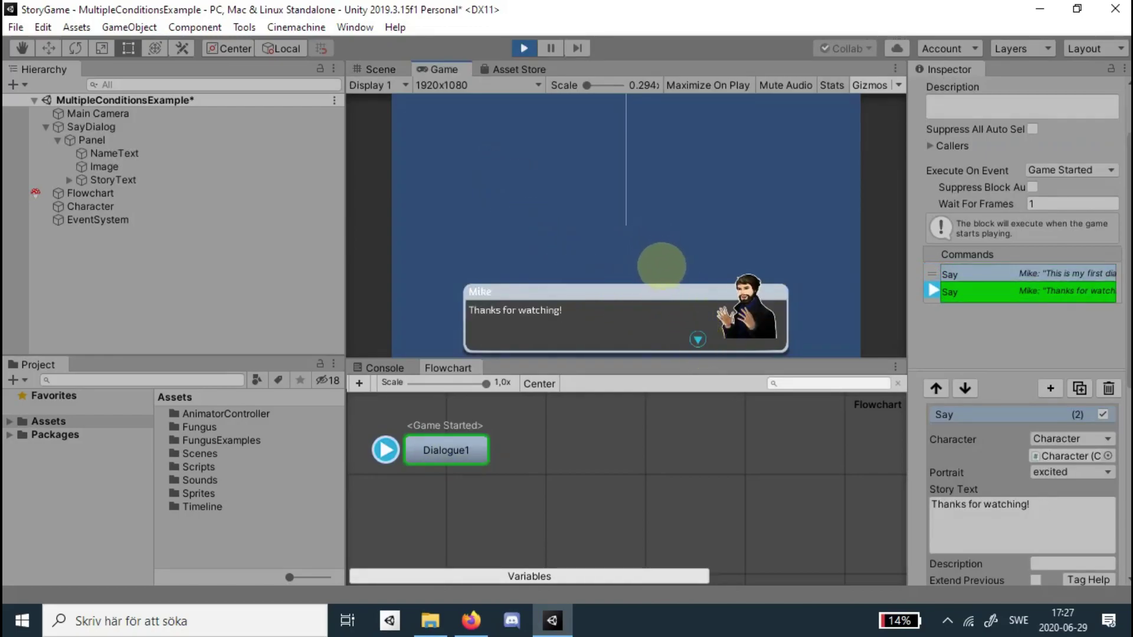
click(697, 339)
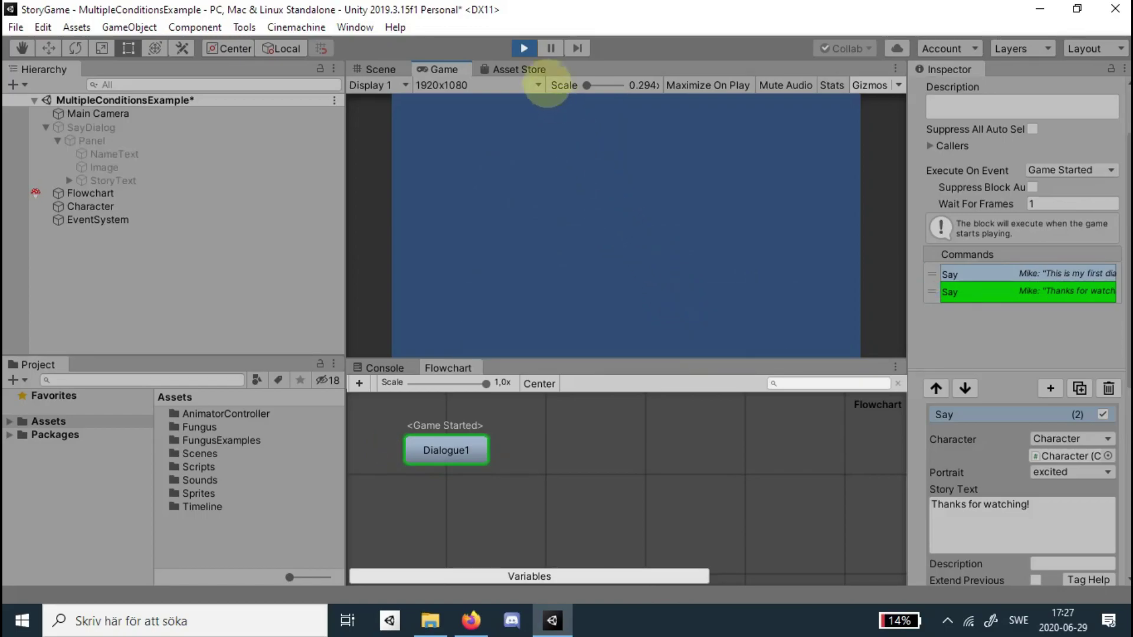
Exit Play mode to return to editing the scene
click(523, 48)
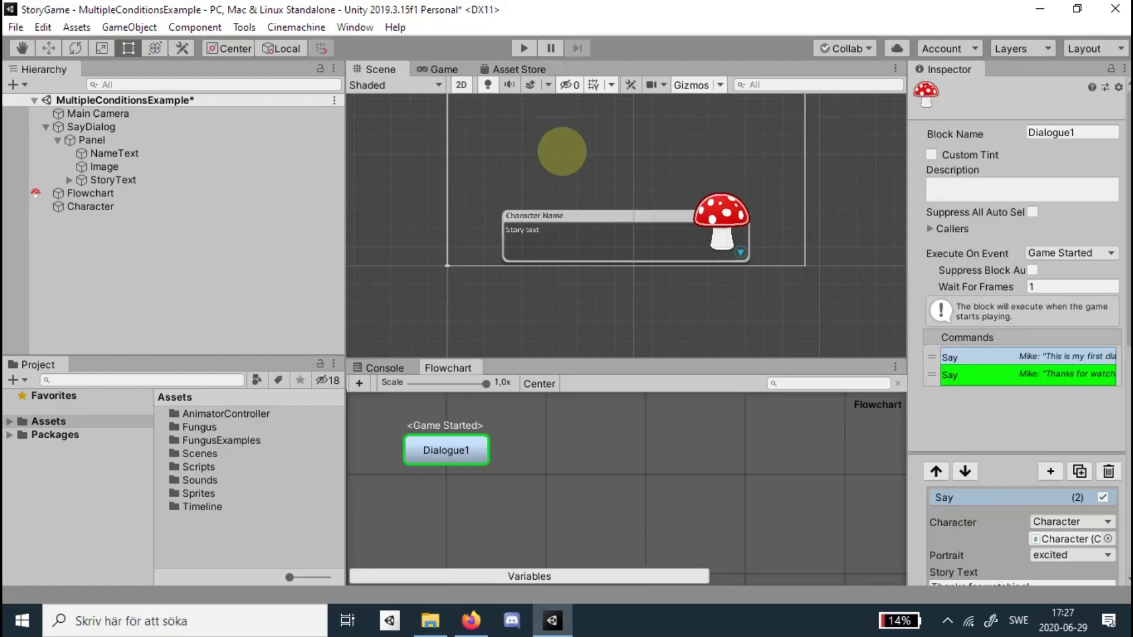